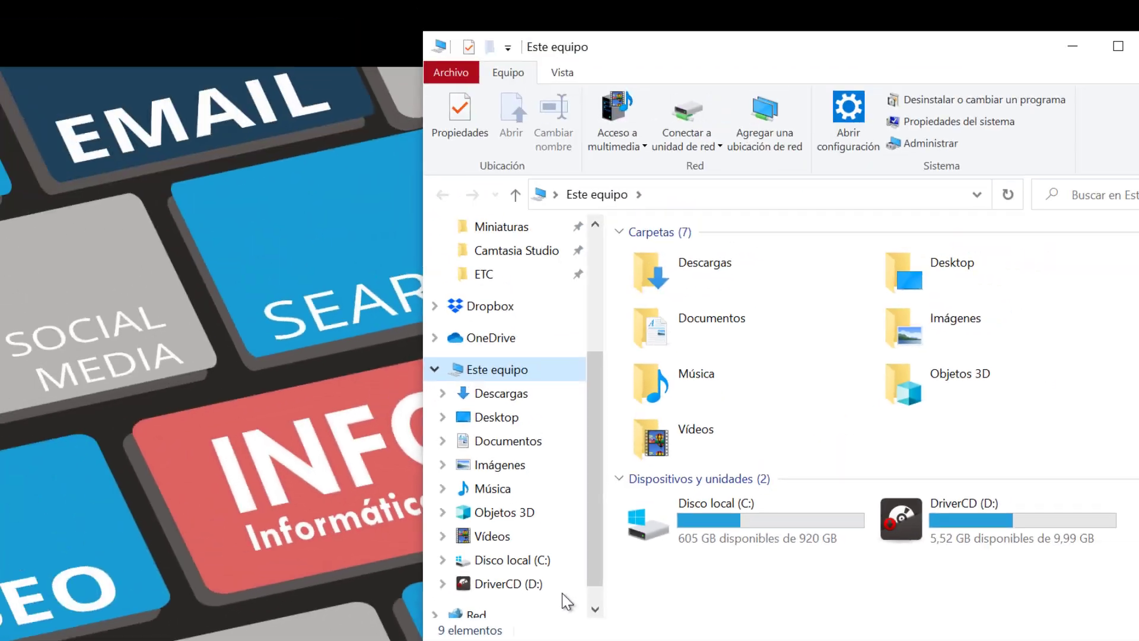
# Open the advanced system properties at the computer name settings and close the Este equipo window.
pyautogui.press('super+i')
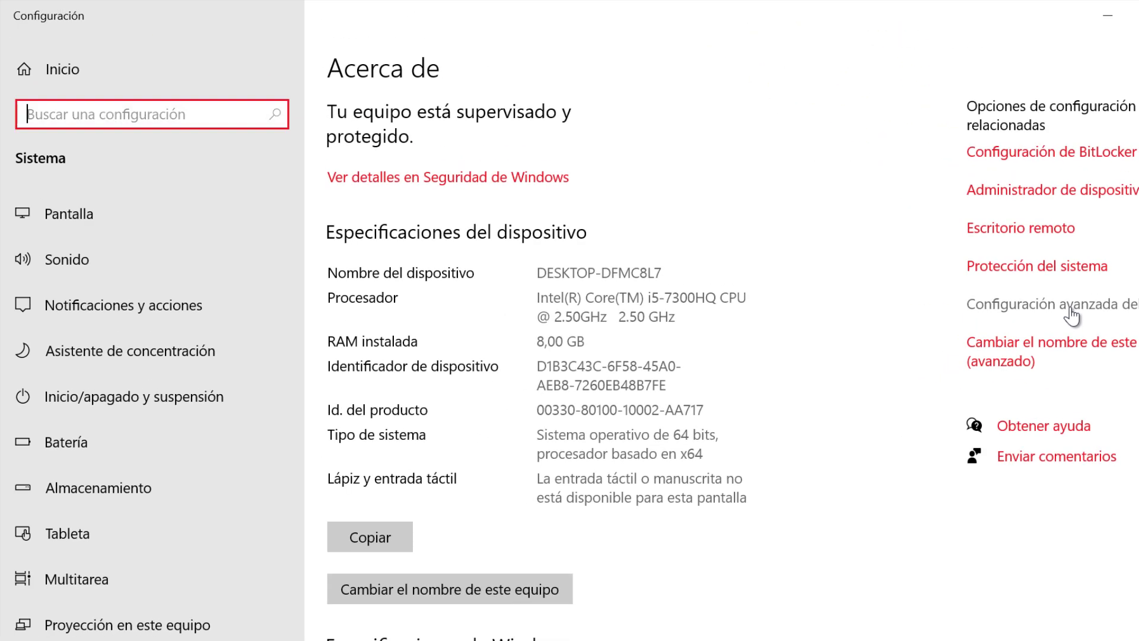
pyautogui.click(1071, 308)
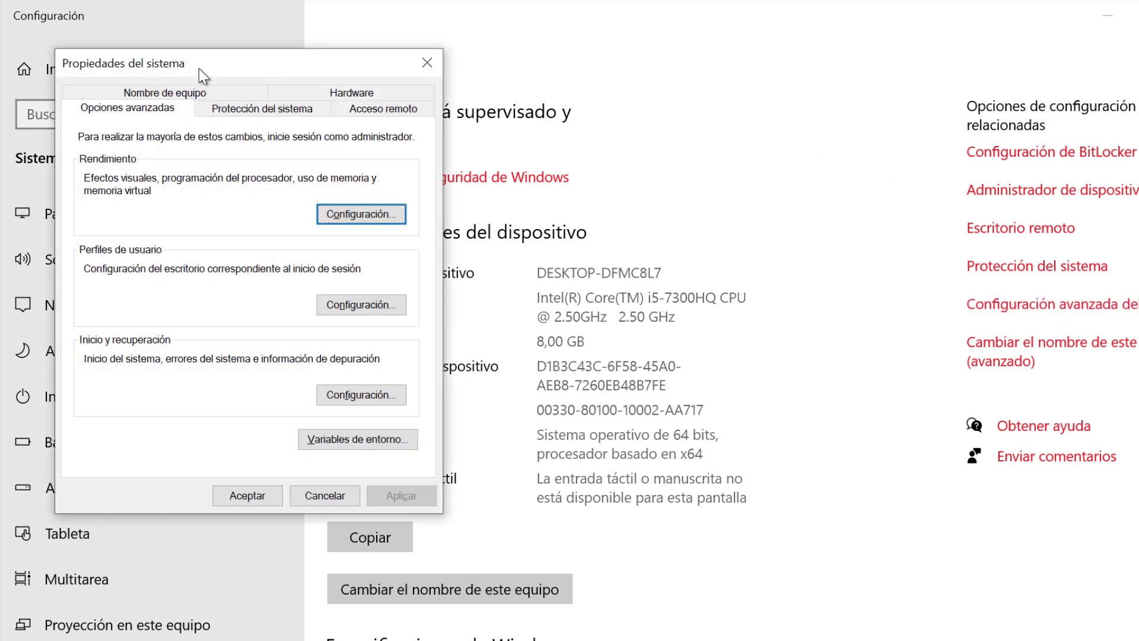
pyautogui.moveTo(310, 73); pyautogui.dragTo(589, 89)
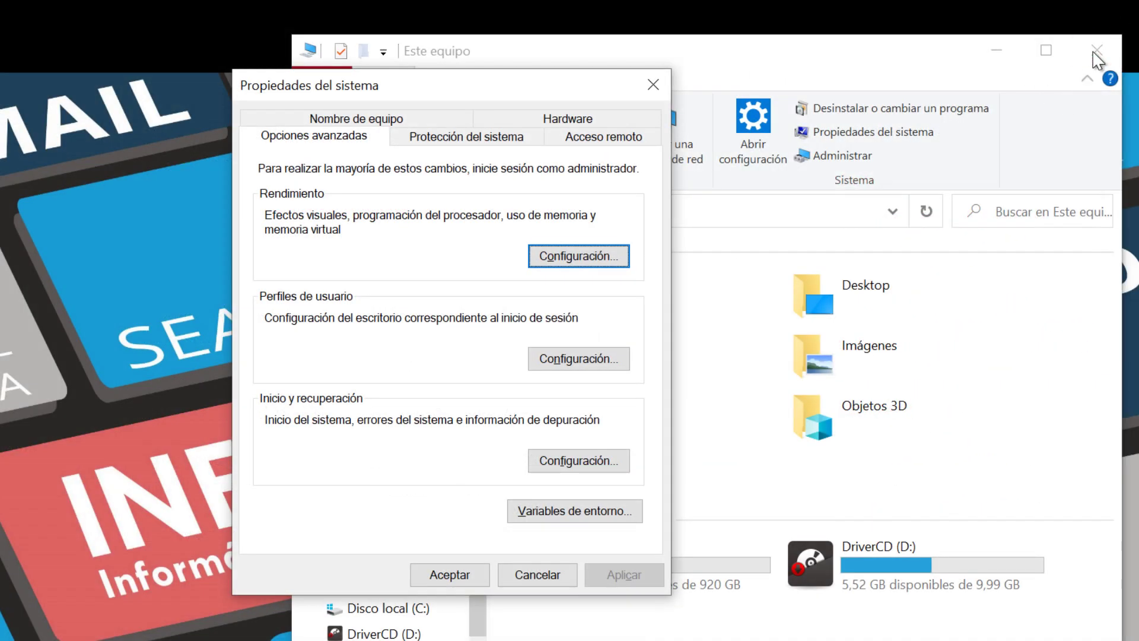
pyautogui.click(1096, 50)
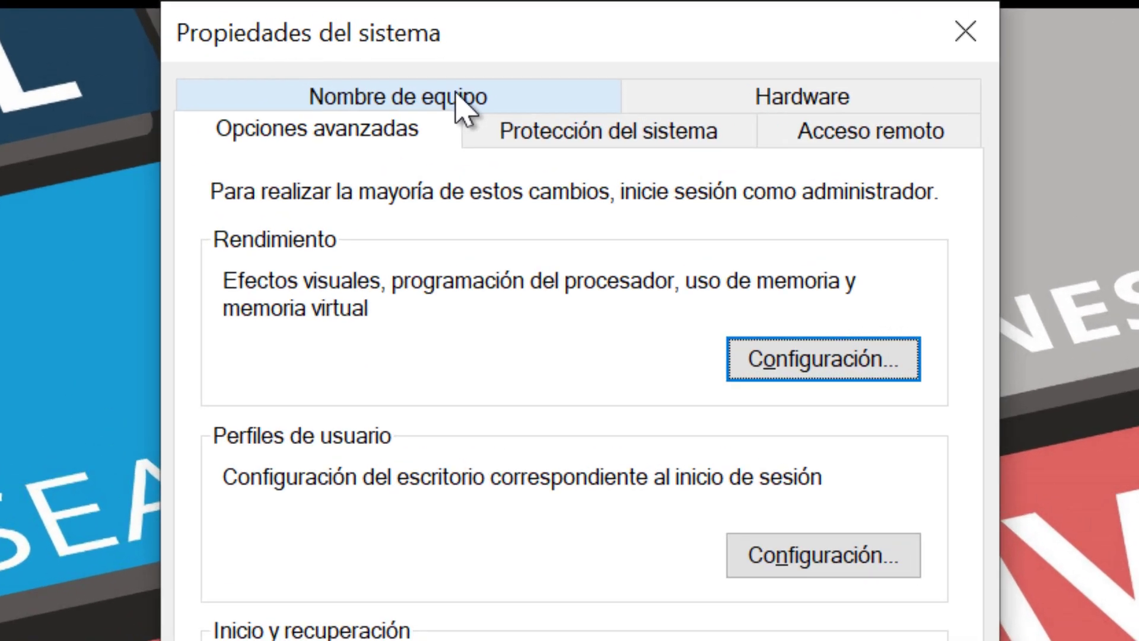
pyautogui.click(462, 108)
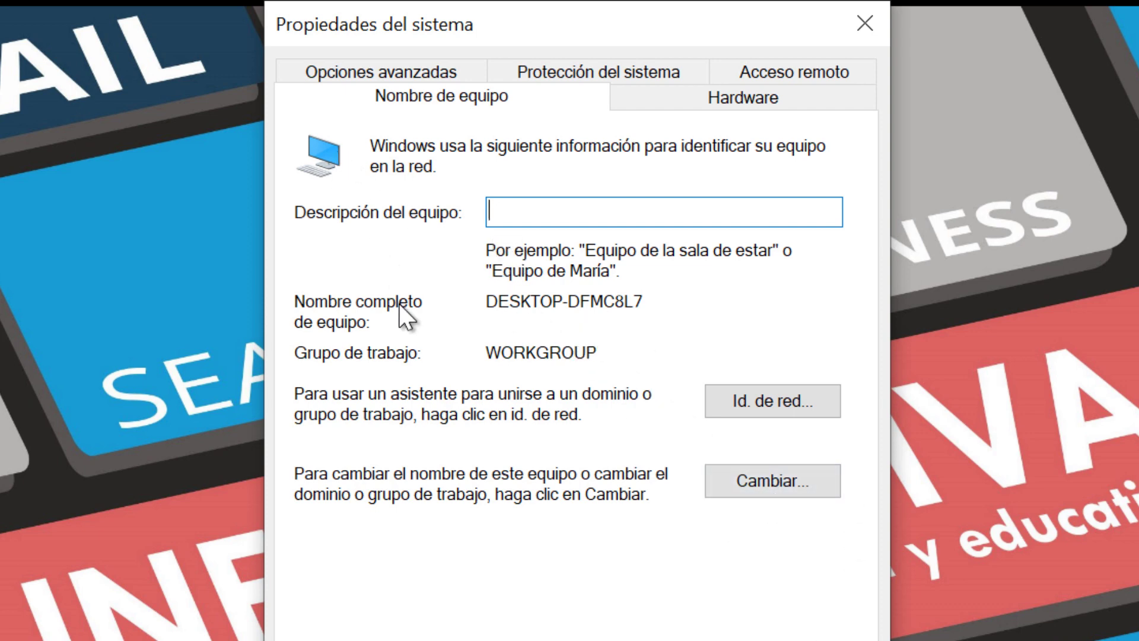
# Rename the computer to Profe and keep it in the WORKGROUP workgroup.
pyautogui.moveTo(488, 303); pyautogui.dragTo(661, 301)
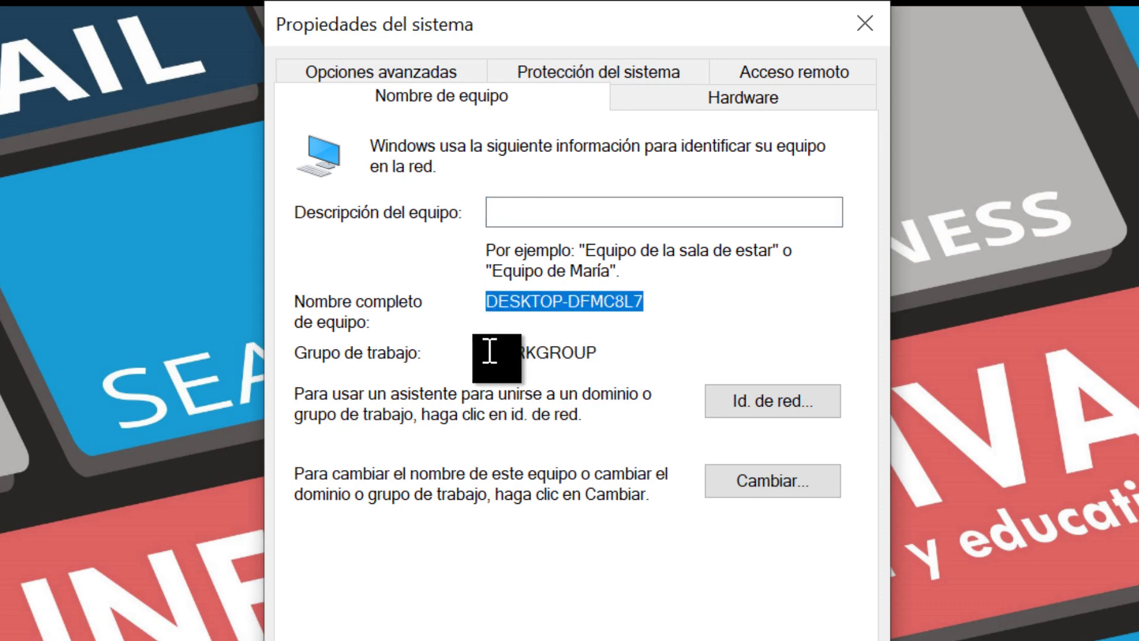
pyautogui.moveTo(493, 351); pyautogui.dragTo(611, 351)
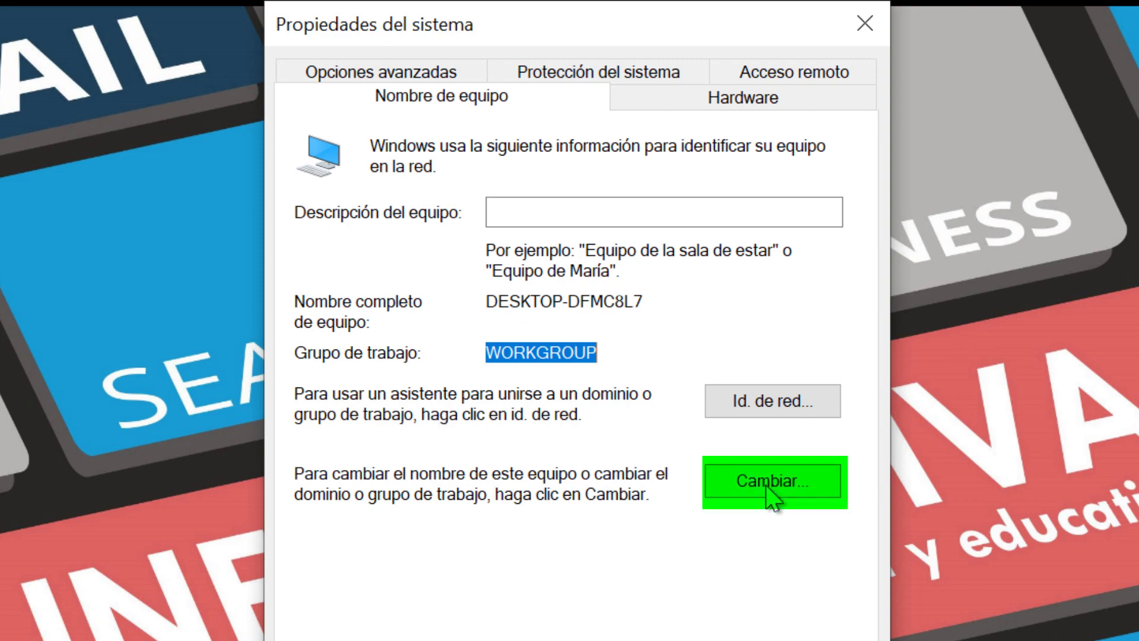
pyautogui.click(767, 486)
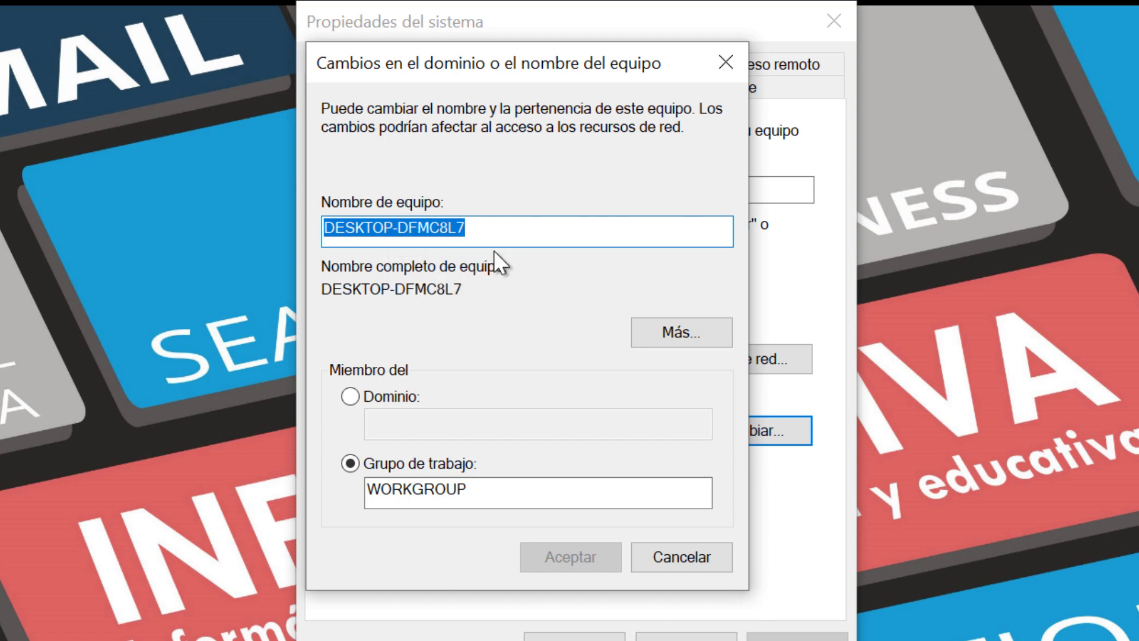
pyautogui.write('Profe')
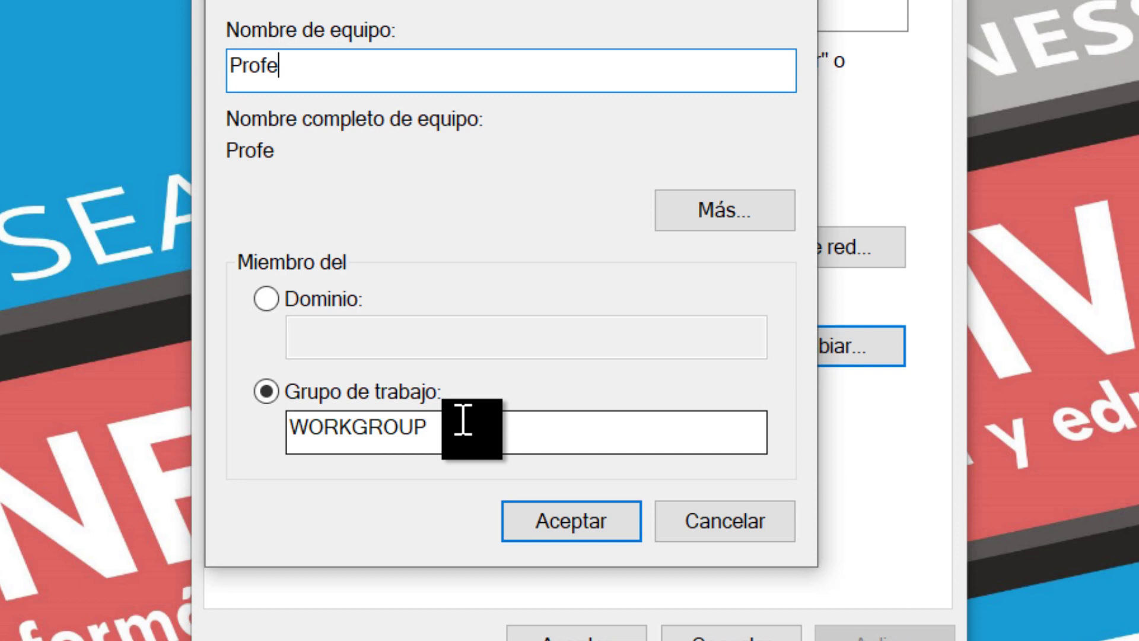
pyautogui.moveTo(445, 437); pyautogui.dragTo(261, 419)
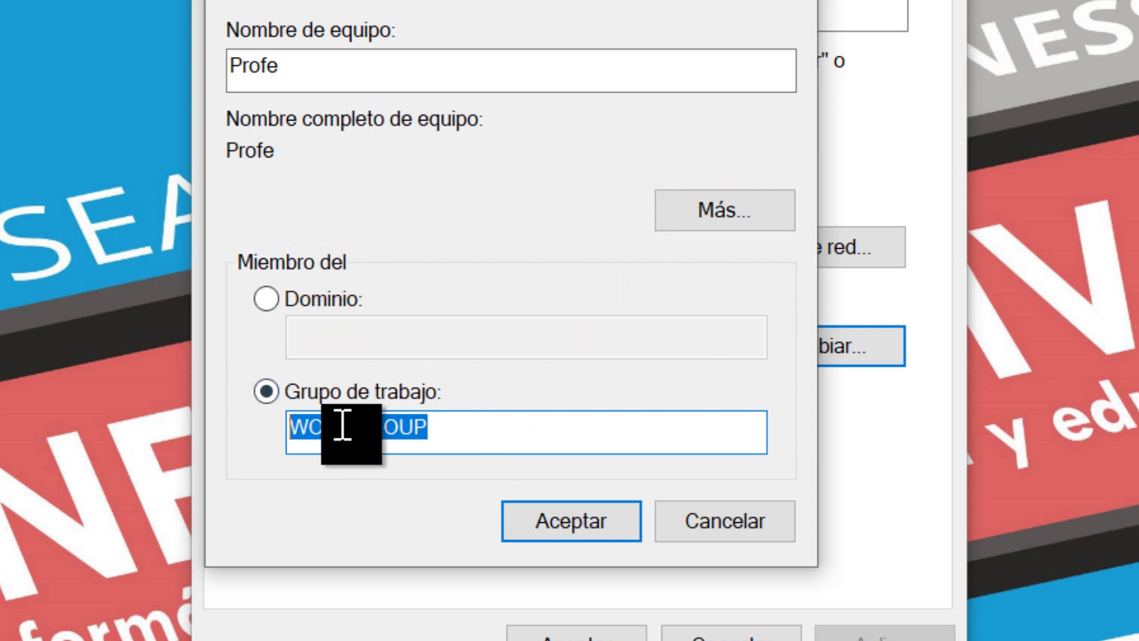
pyautogui.click(568, 531)
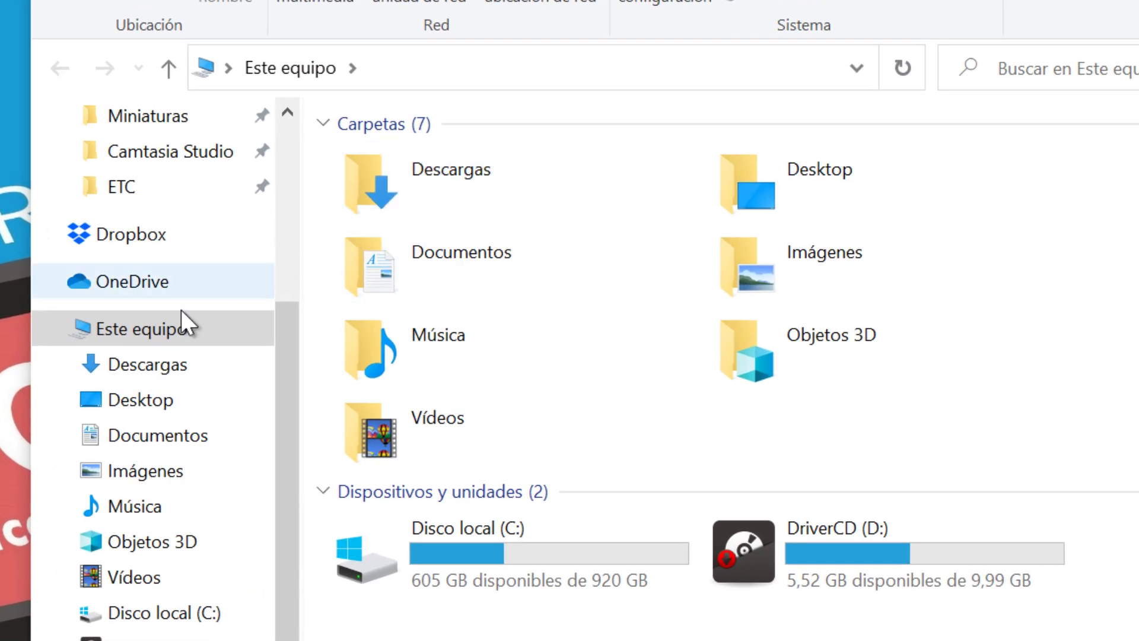
# Create a folder named _Compartida inside Documentos and open it.
pyautogui.rightClick(113, 438)
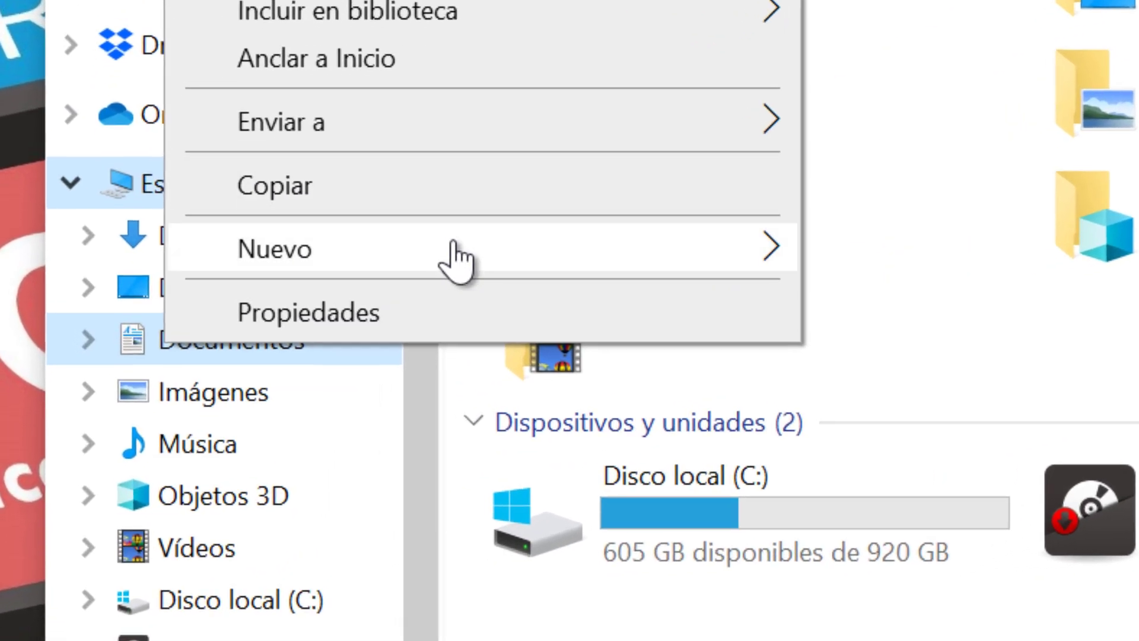
pyautogui.moveTo(474, 350)
pyautogui.click(896, 274)
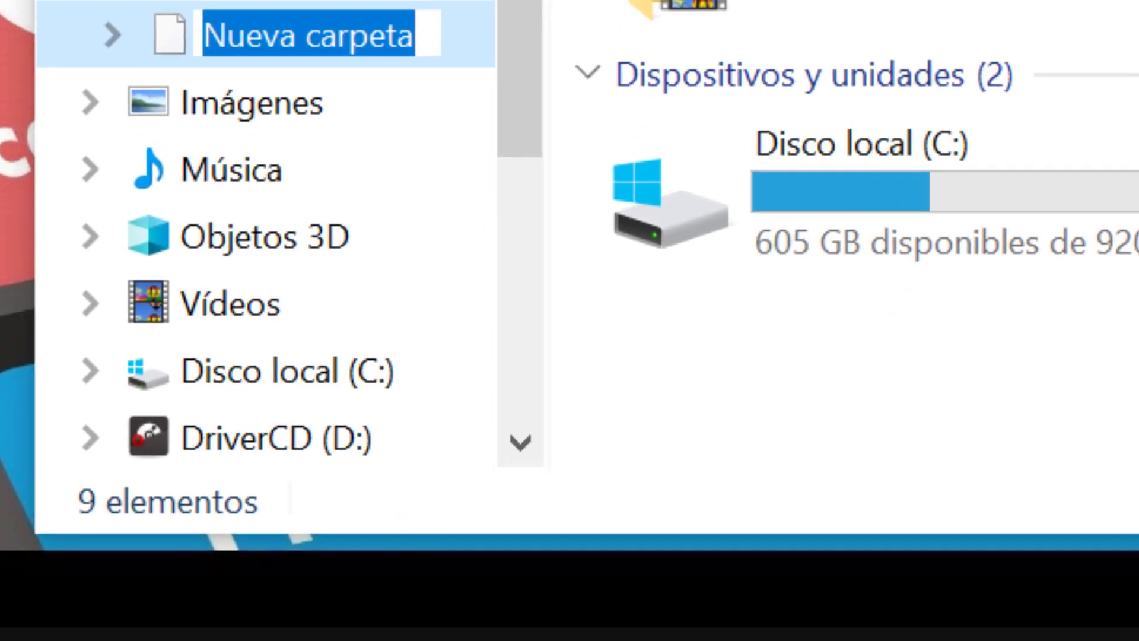
pyautogui.write('_')
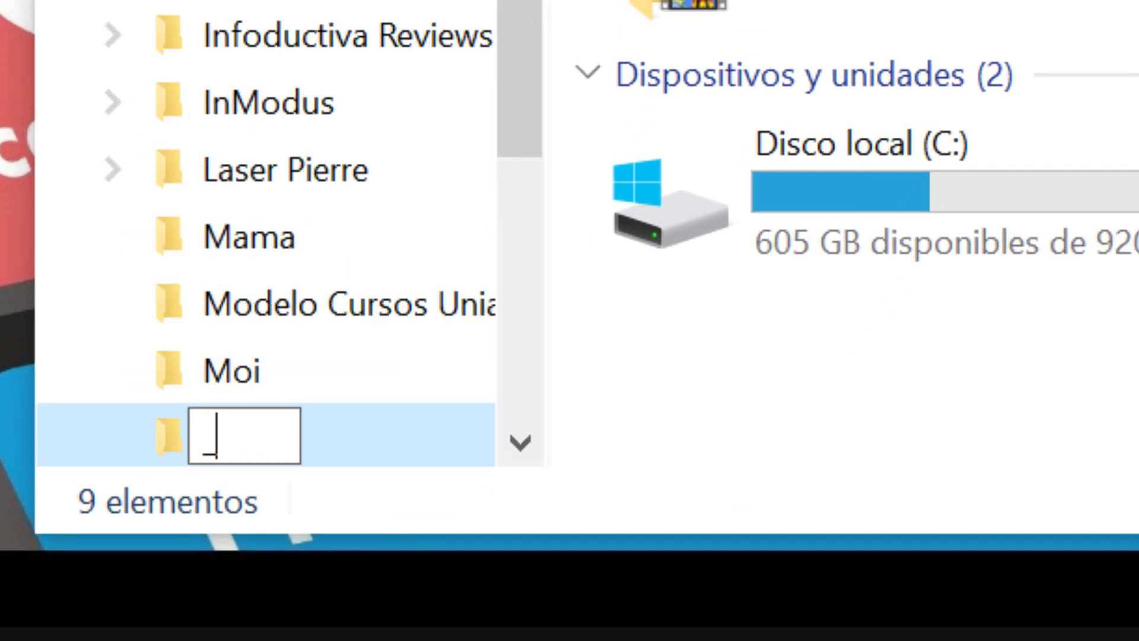
pyautogui.write('Compartida')
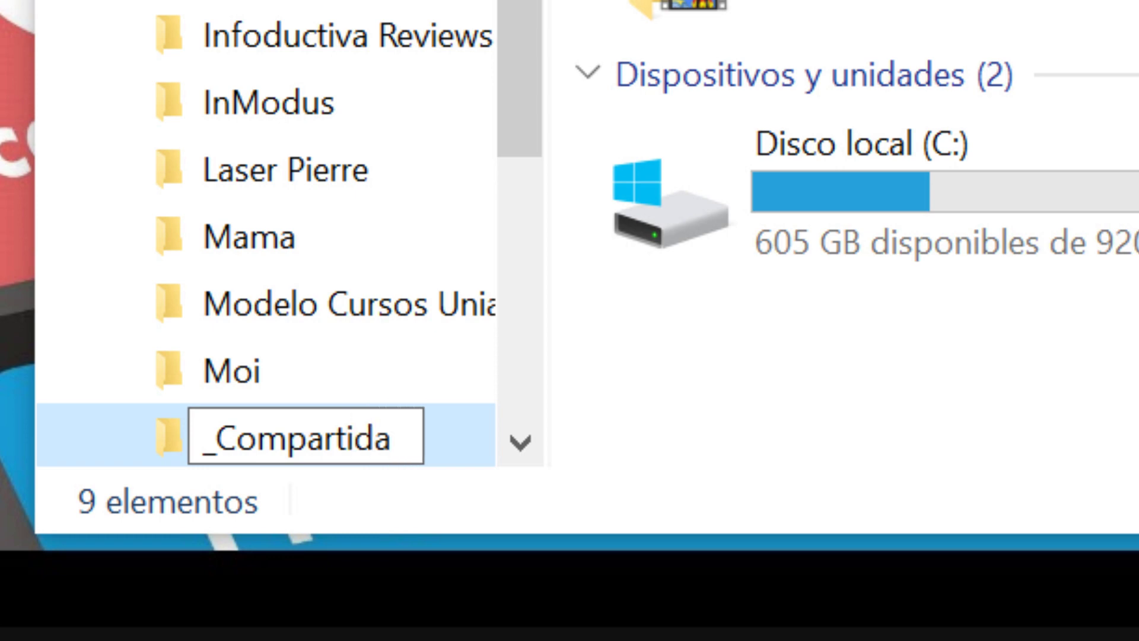
pyautogui.press('Return')
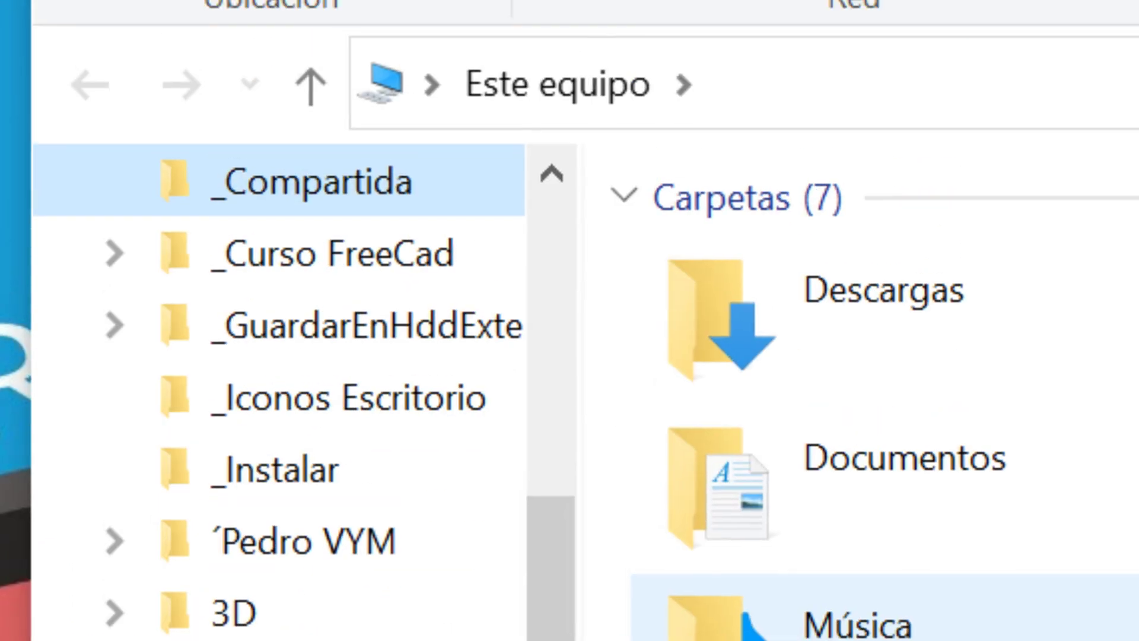
pyautogui.press('Return')
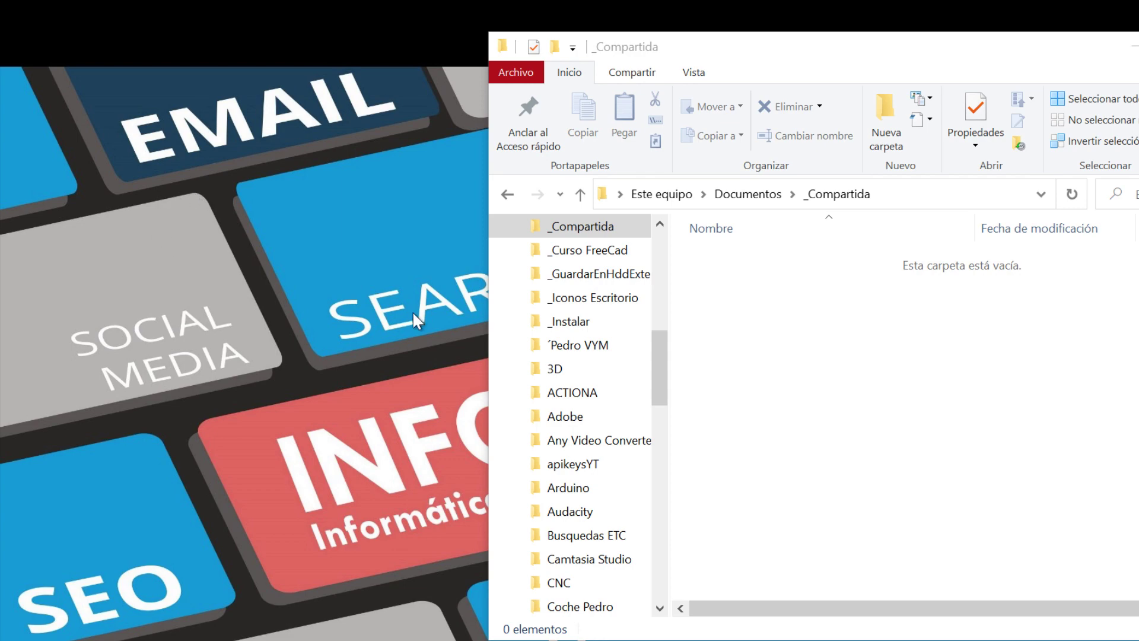
# Open the advanced sharing settings through the Network and Sharing Center in the network settings.
pyautogui.press('super')
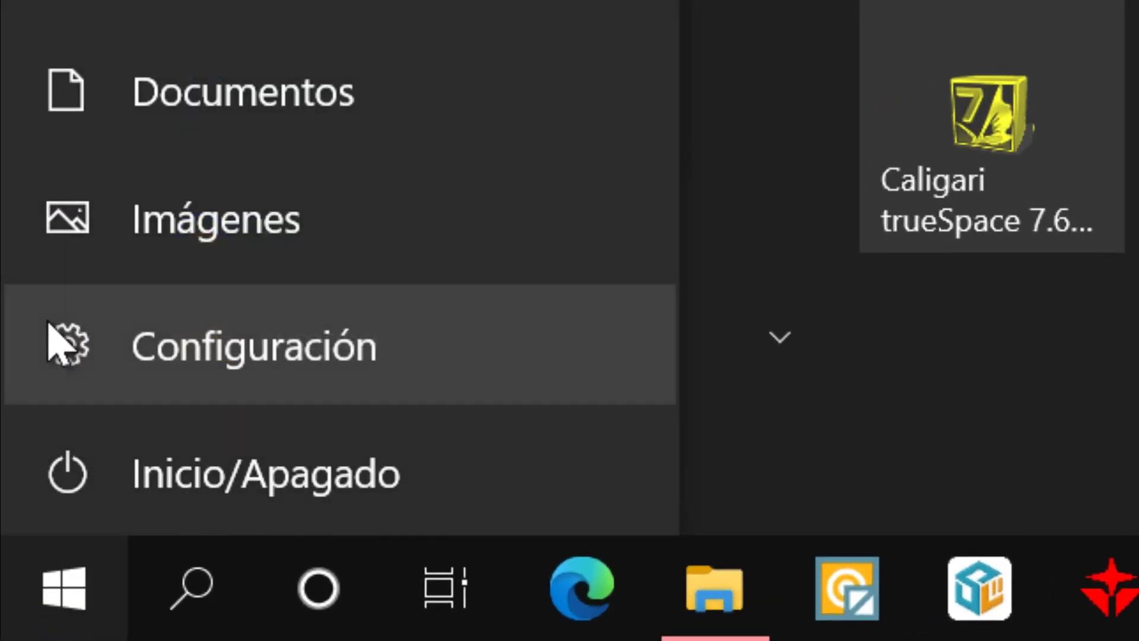
pyautogui.click(60, 344)
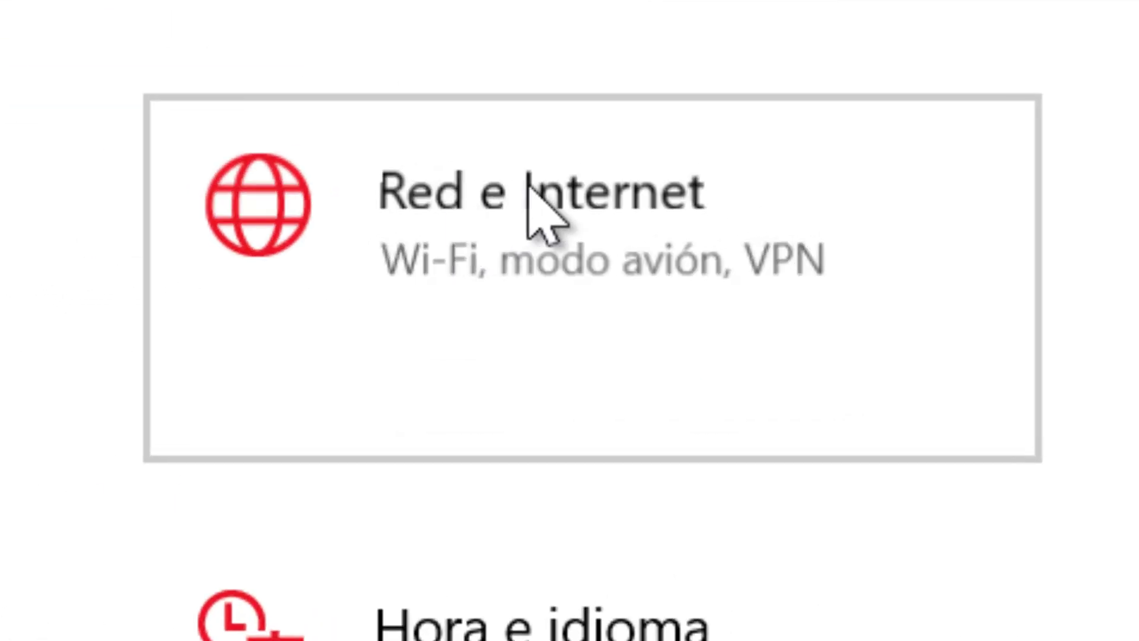
pyautogui.click(607, 231)
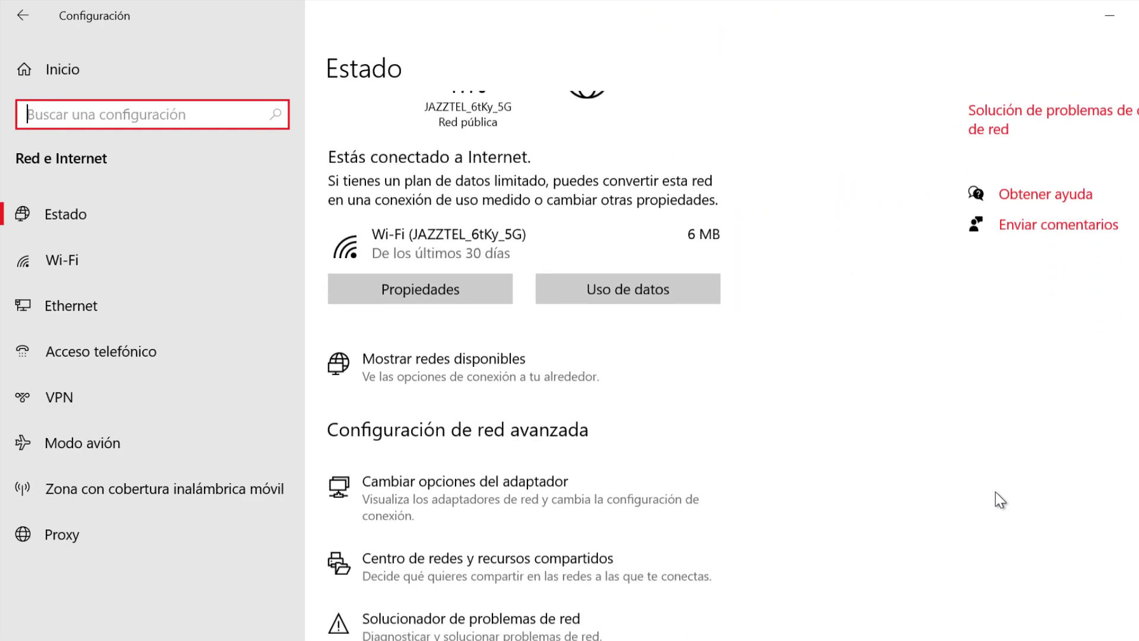
pyautogui.scroll(-3, 1000, 501)
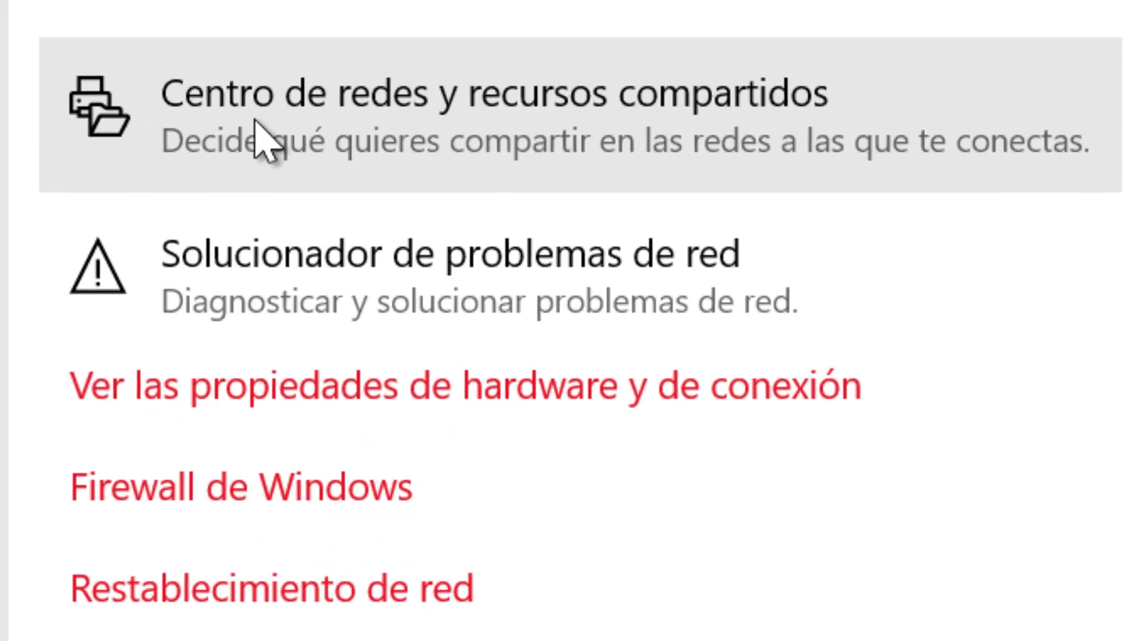
pyautogui.click(441, 111)
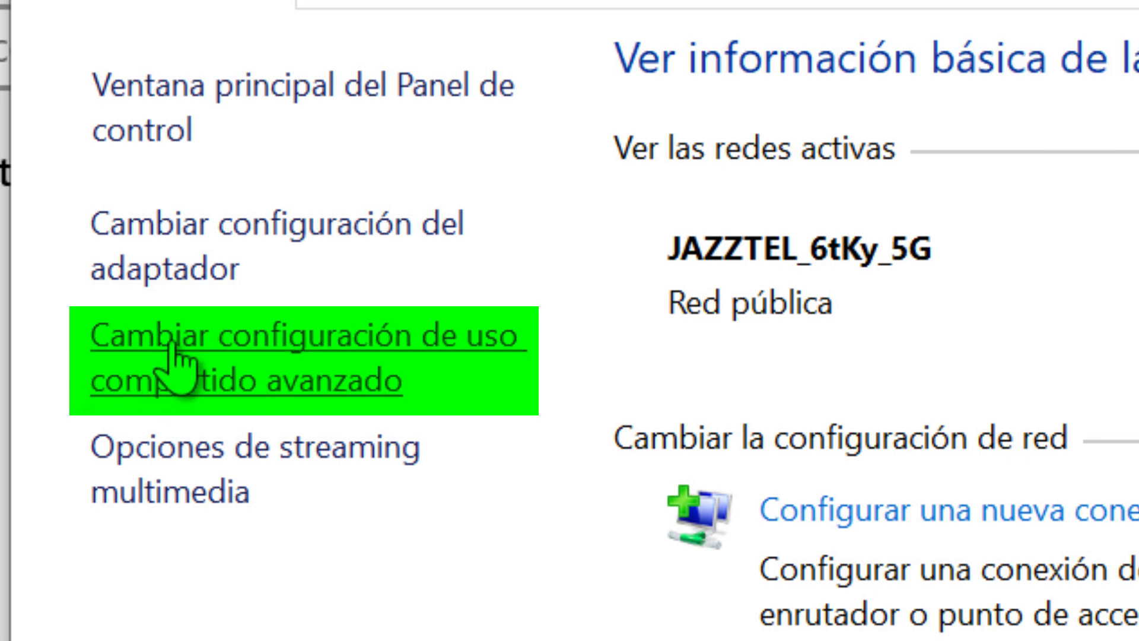
pyautogui.click(138, 342)
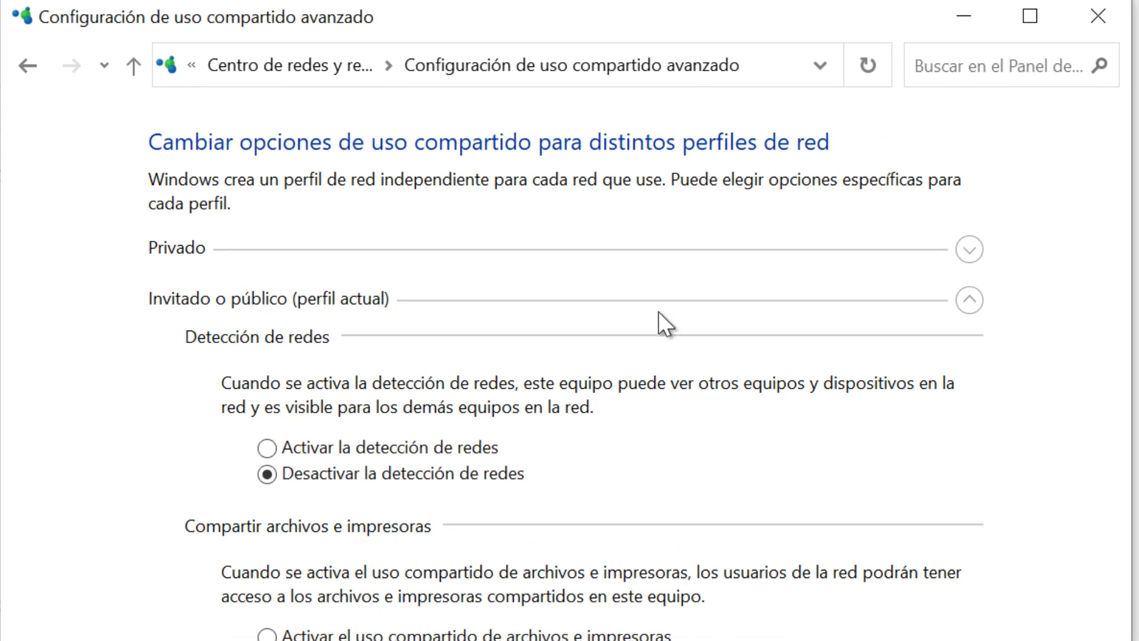
# Look through the sharing profiles for private, guest or public, and all networks.
pyautogui.click(970, 251)
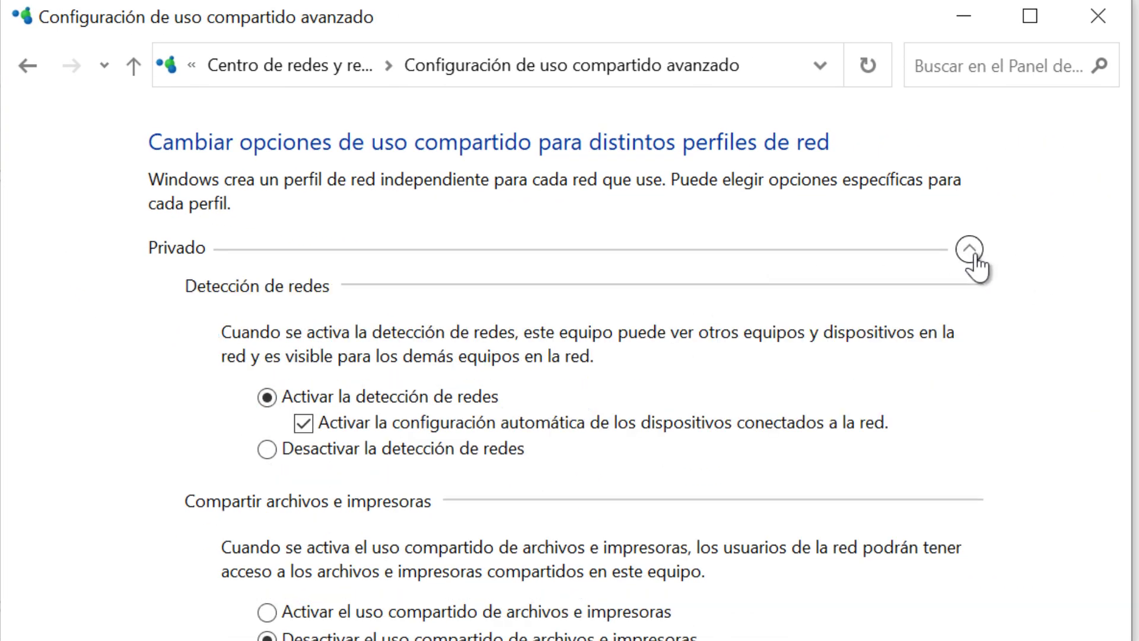
pyautogui.click(973, 257)
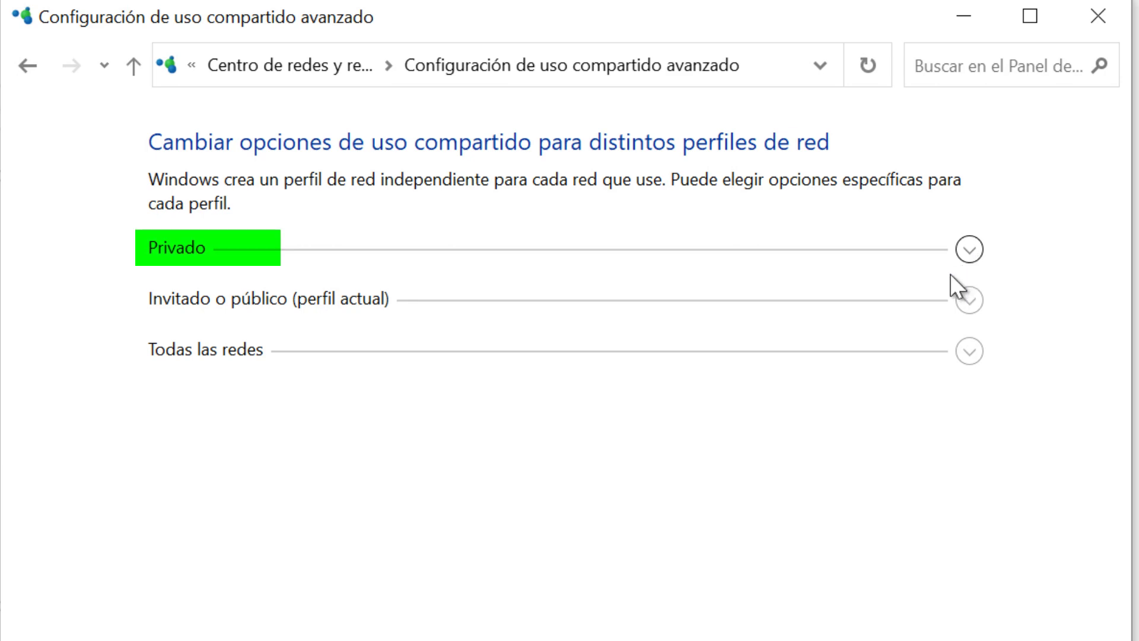
pyautogui.click(971, 300)
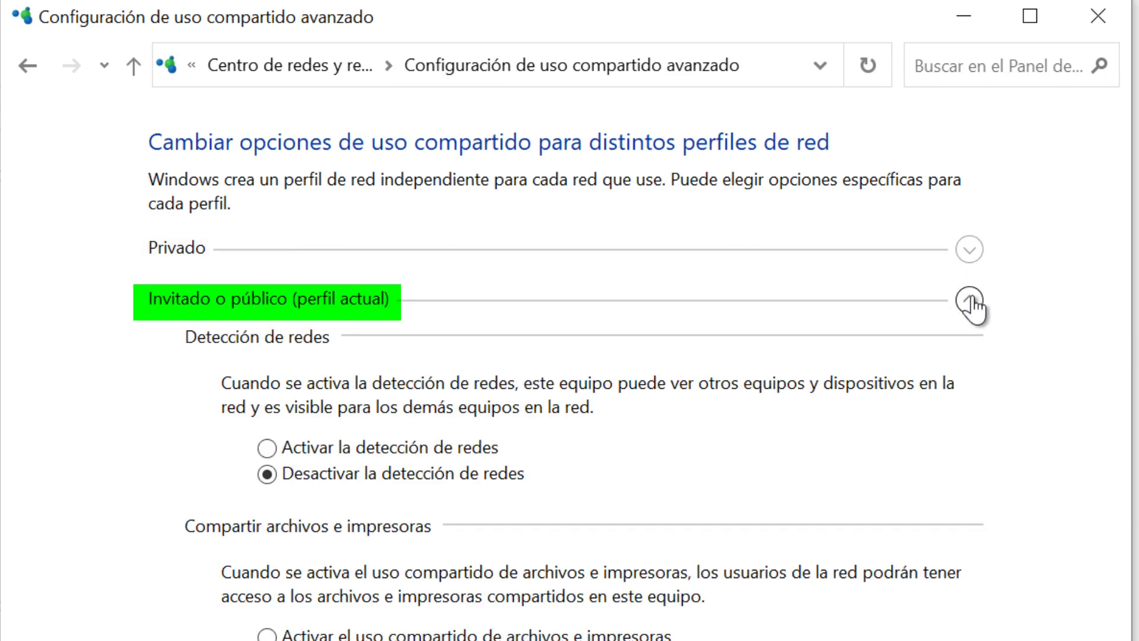
pyautogui.click(971, 302)
pyautogui.click(973, 355)
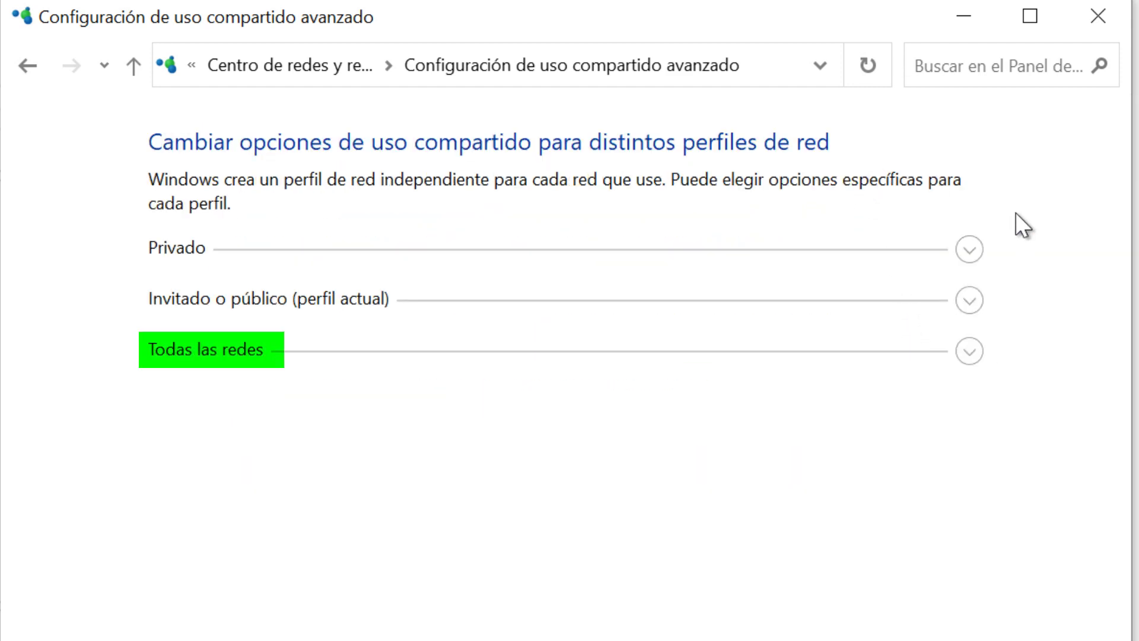
# Turn file and printer sharing on and back off for the private profile, and collapse the profile.
pyautogui.click(969, 249)
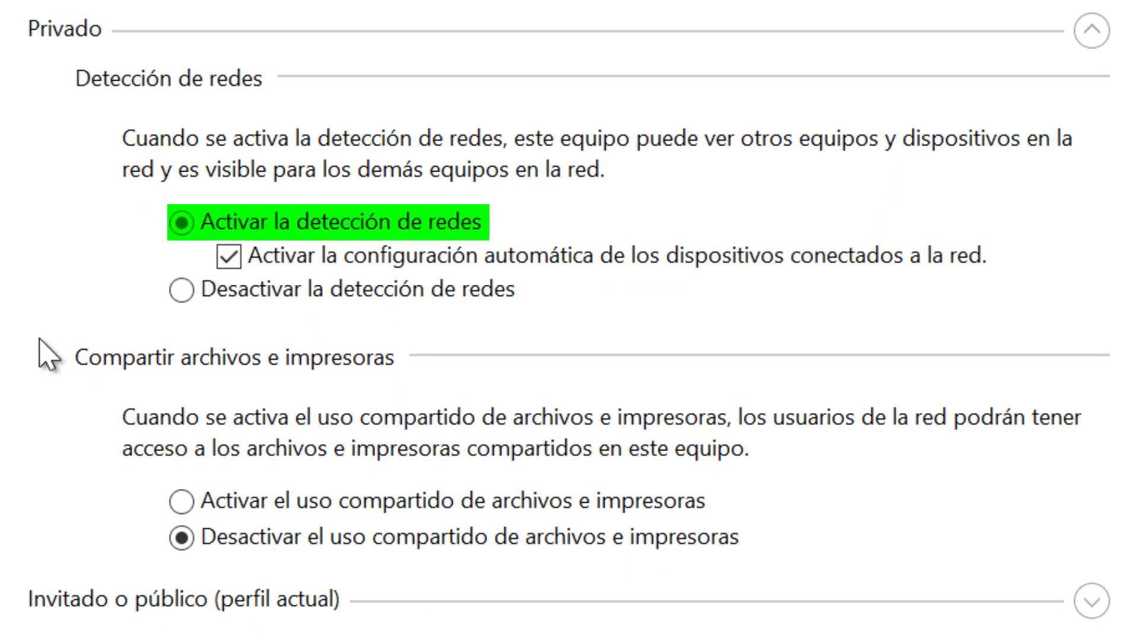
pyautogui.click(191, 503)
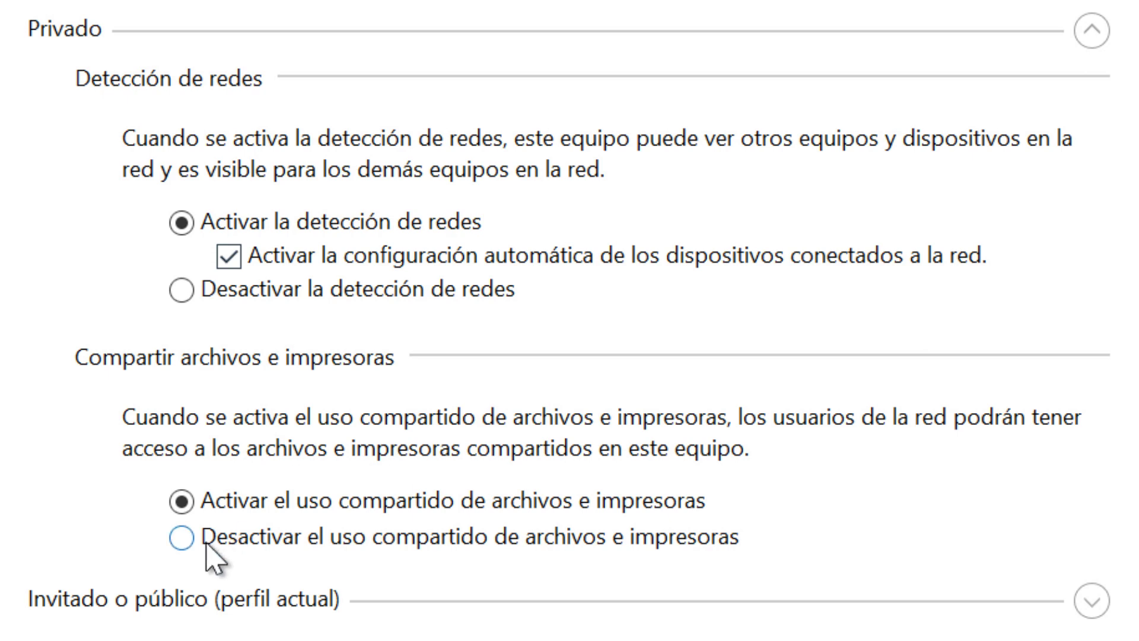
pyautogui.click(181, 538)
pyautogui.click(1095, 38)
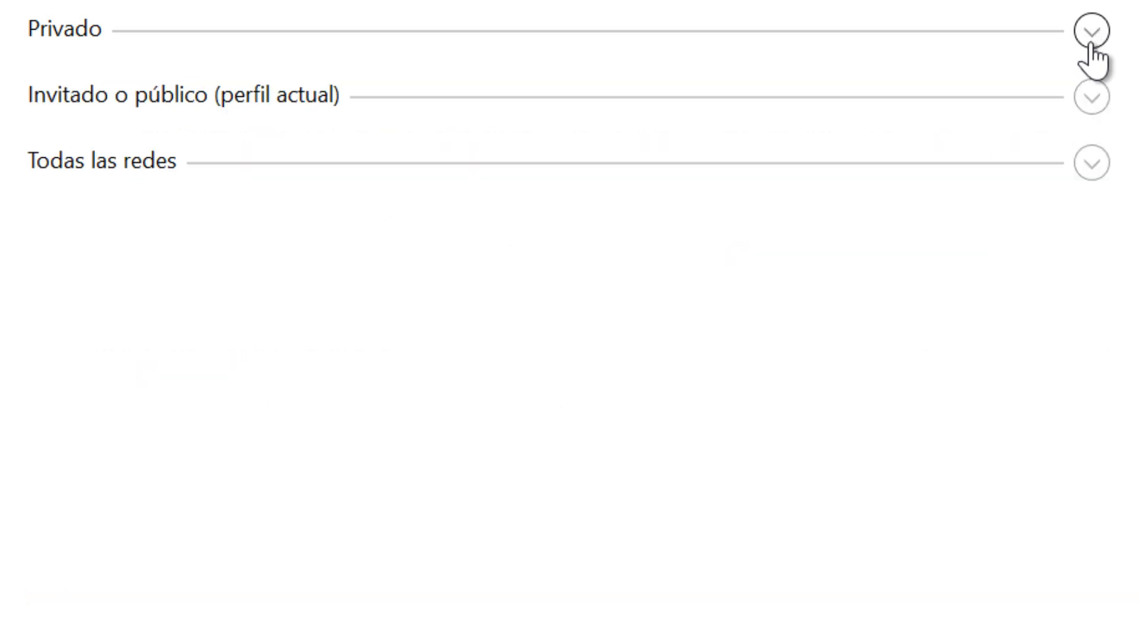
# Review the guest or public profile and turn on public folder sharing with read and write access for all networks.
pyautogui.click(1090, 98)
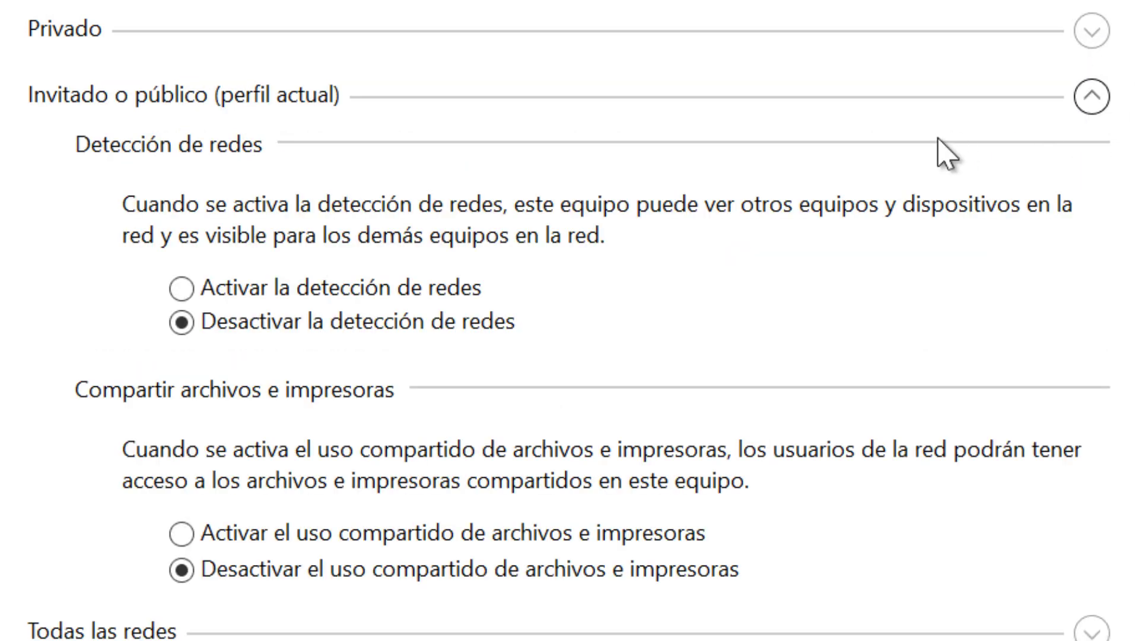
pyautogui.scroll(-1, 400, 401)
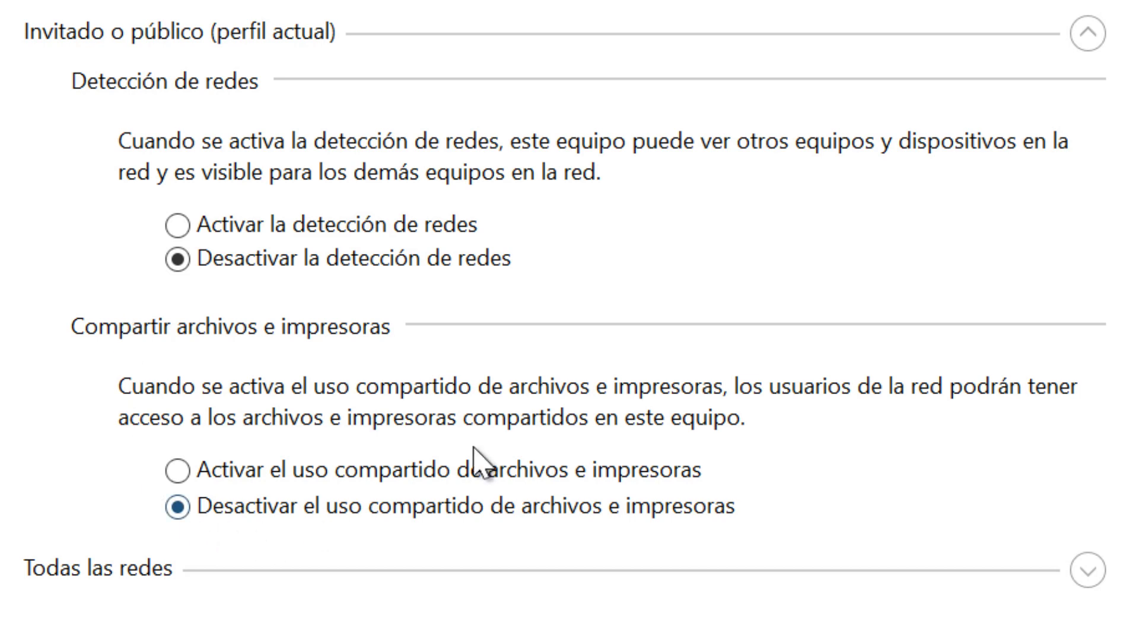
pyautogui.click(84, 561)
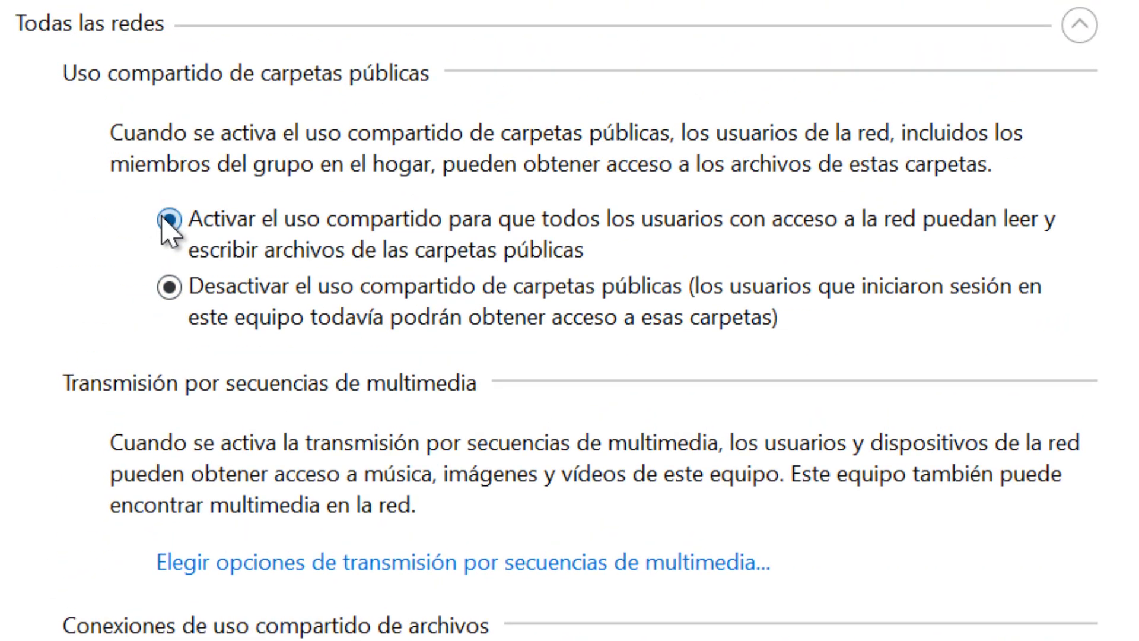
pyautogui.click(169, 220)
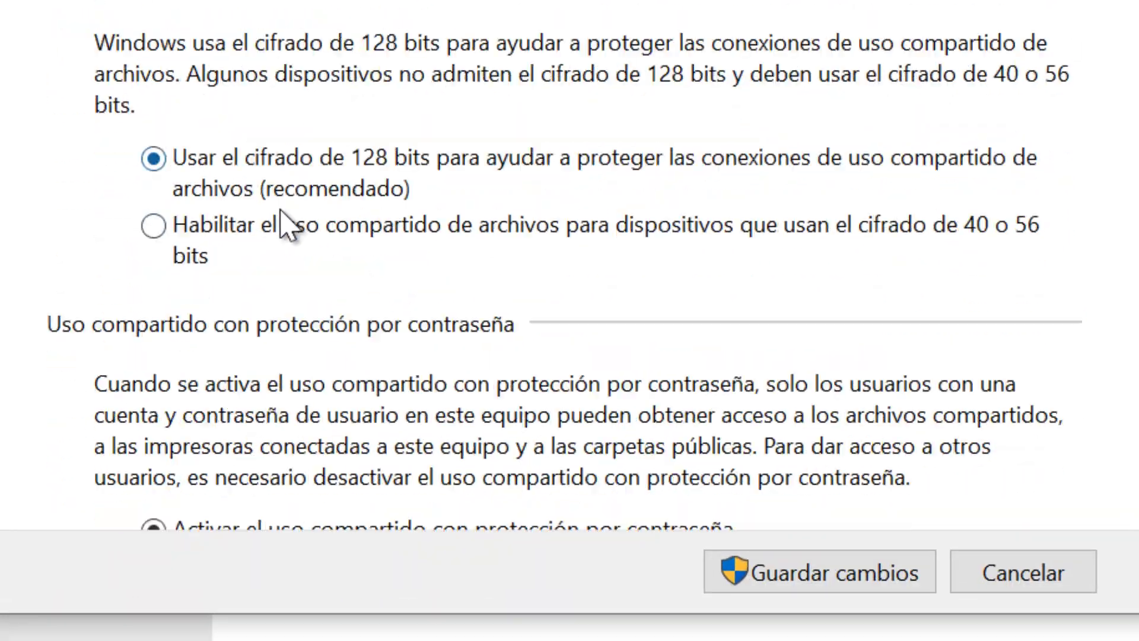
# Turn off password-protected sharing, save the changes and close the Network and Sharing Center.
pyautogui.scroll(-1, 285, 225)
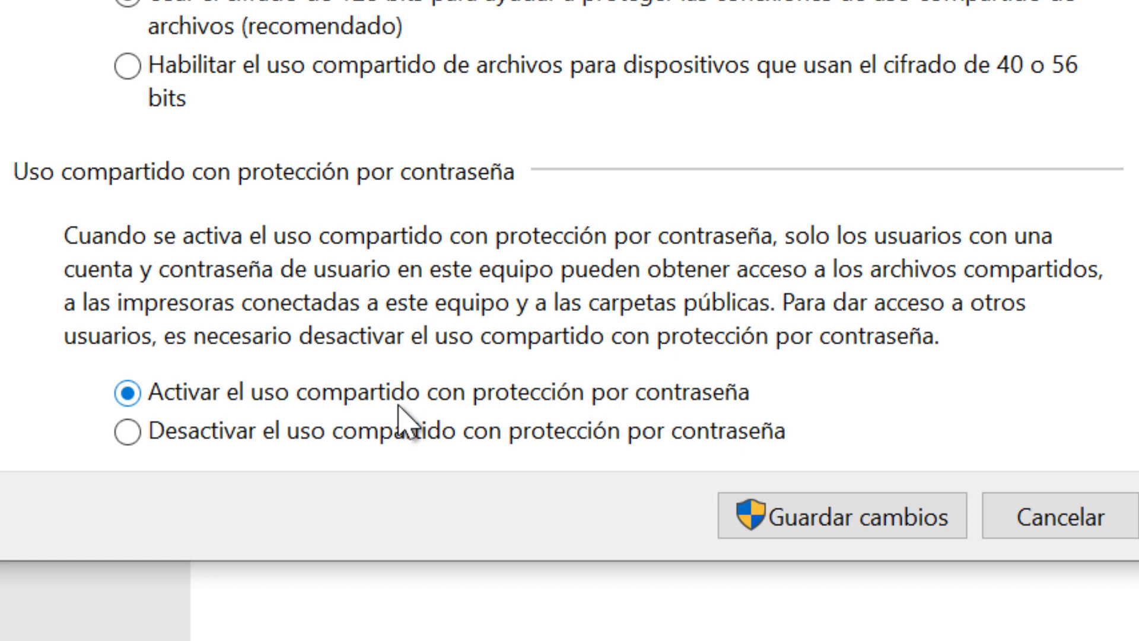
pyautogui.click(120, 433)
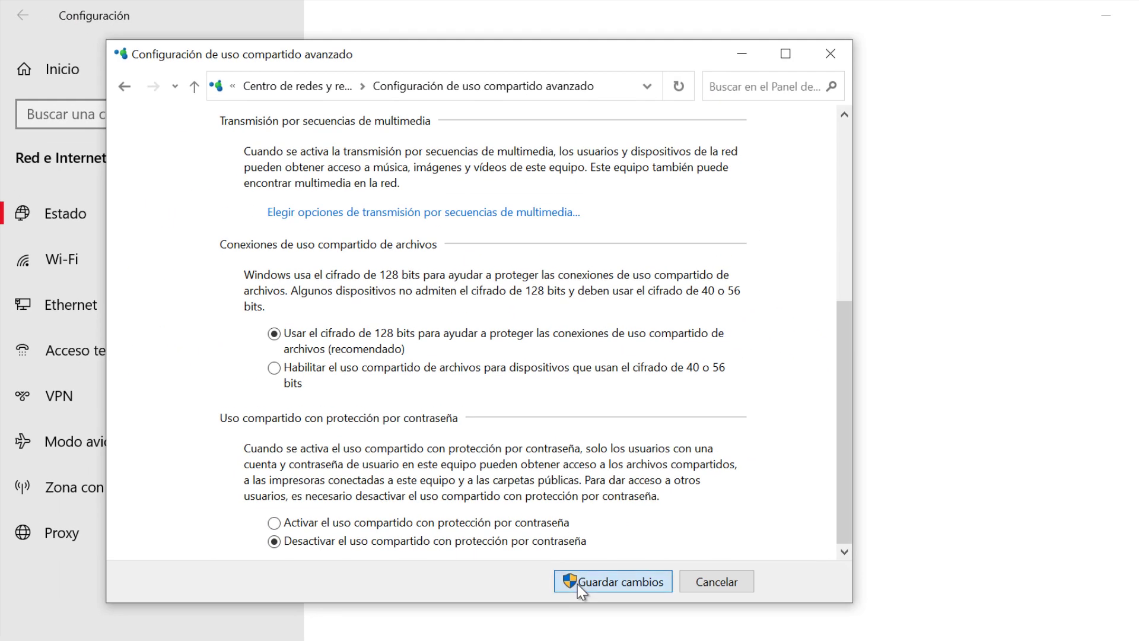
pyautogui.click(578, 584)
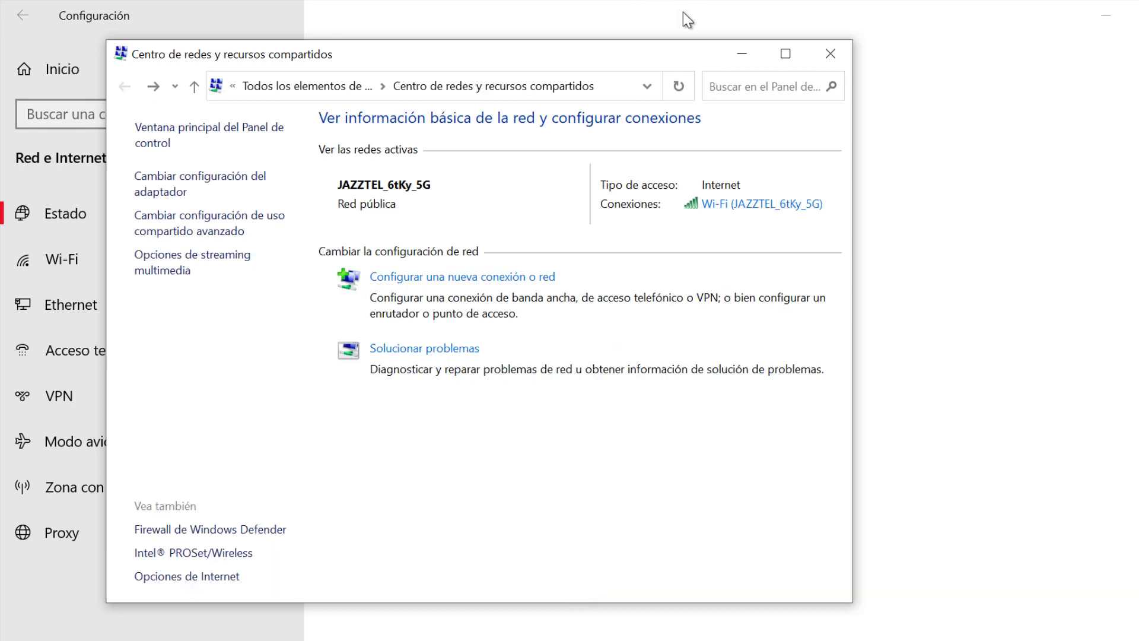
pyautogui.click(830, 53)
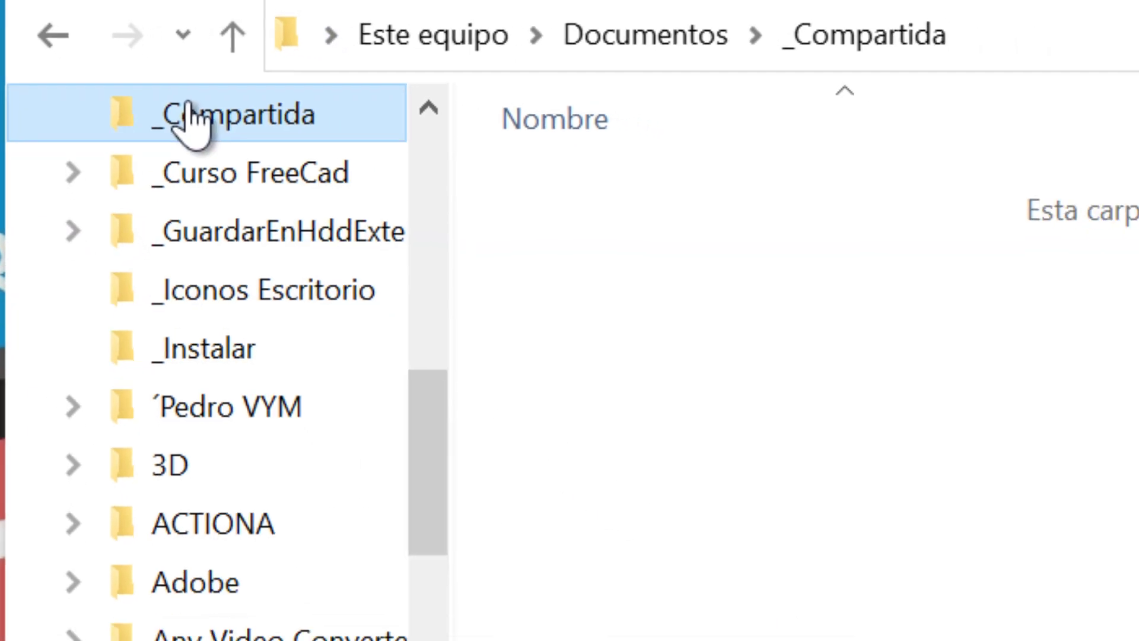
# Open the sharing properties of the _Compartida folder and bring up the choice of people to share it with.
pyautogui.rightClick(214, 124)
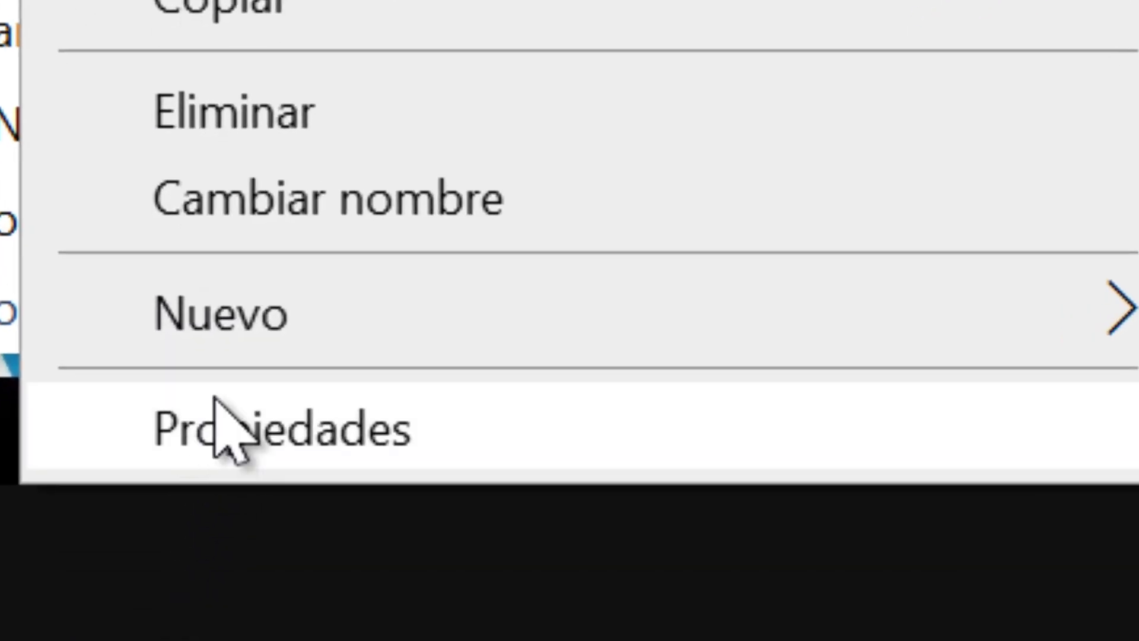
pyautogui.click(216, 416)
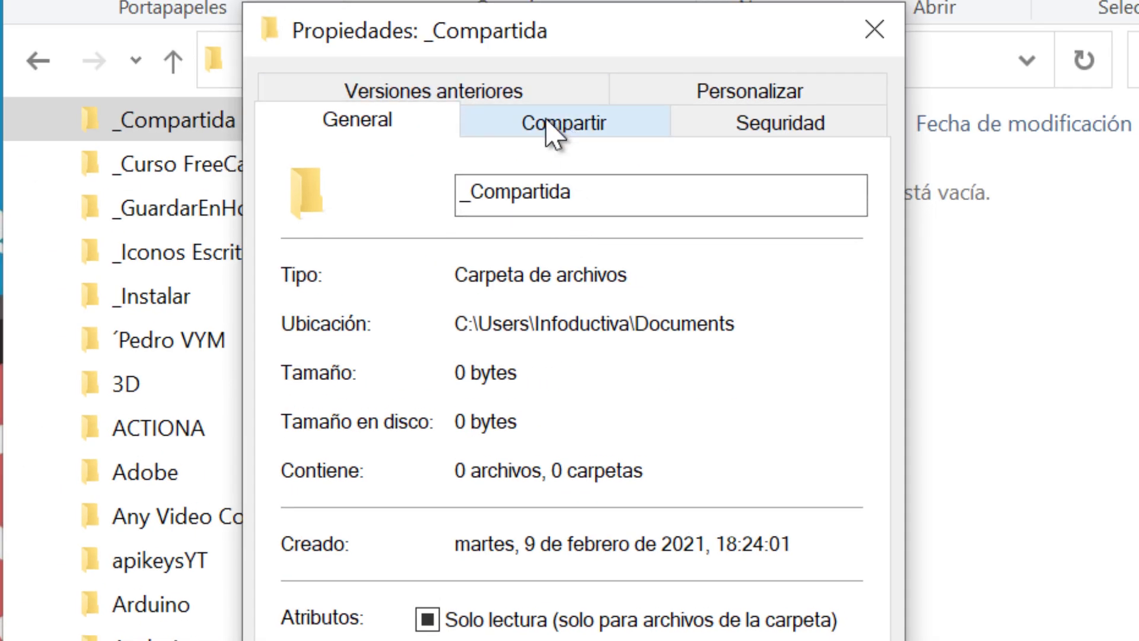
pyautogui.click(551, 128)
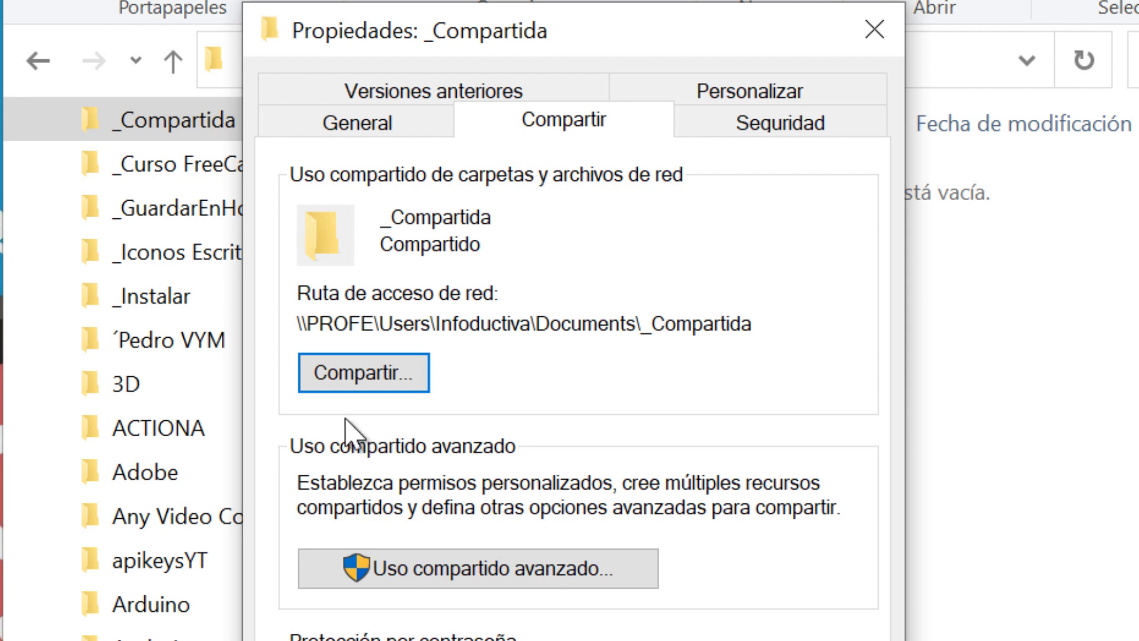
pyautogui.click(415, 380)
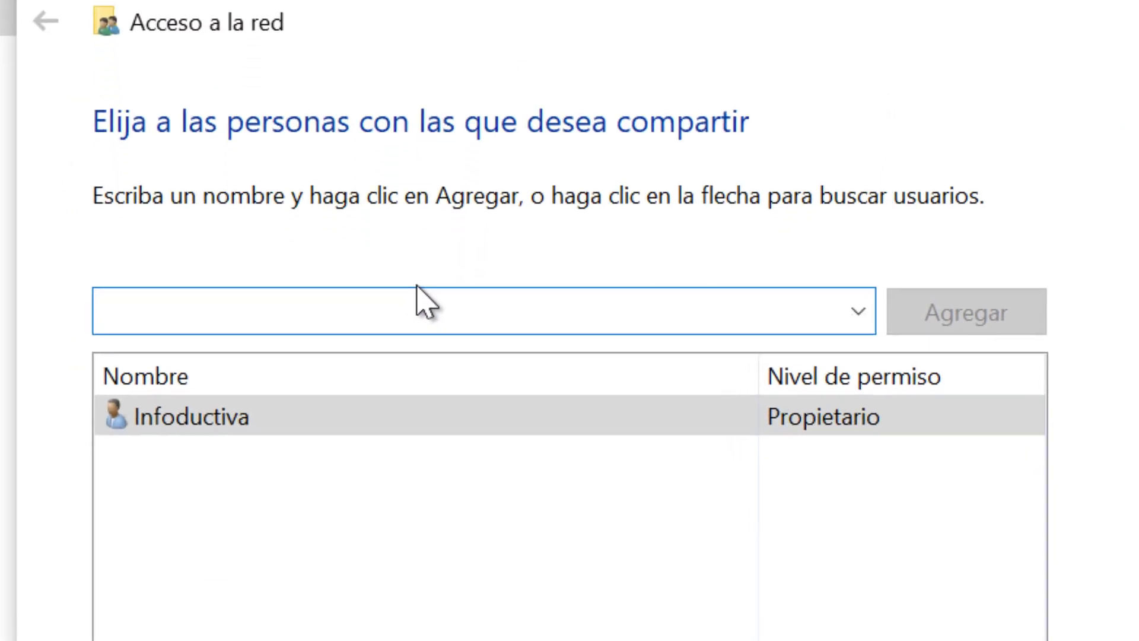
# Add Todos to the people sharing the folder and give it the Lectura y escritura permission level.
pyautogui.click(864, 306)
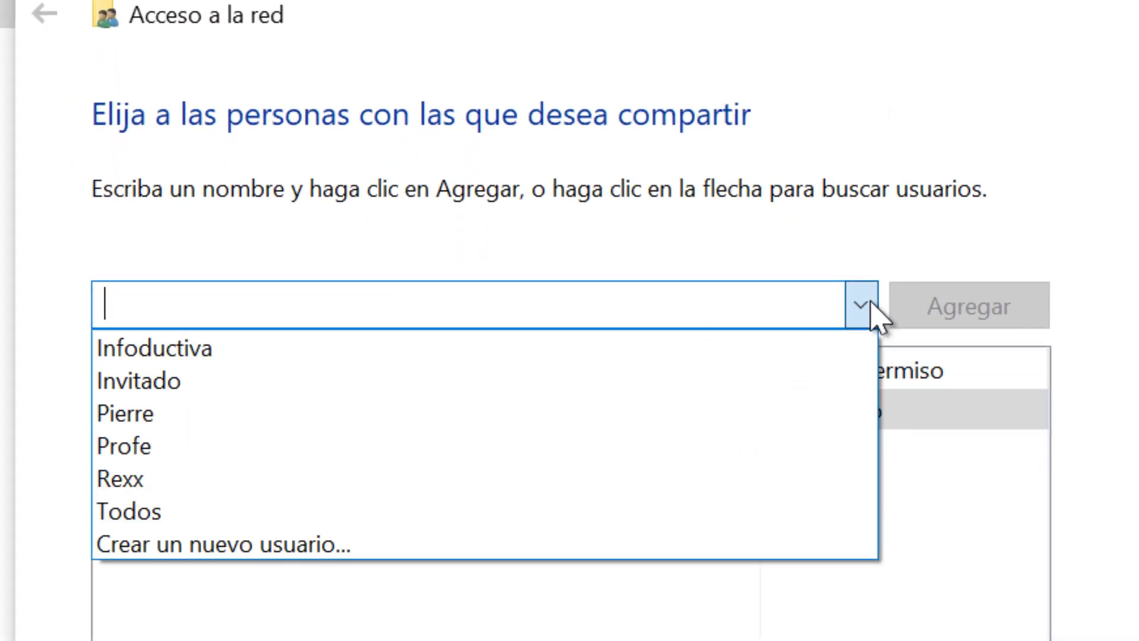
pyautogui.click(204, 514)
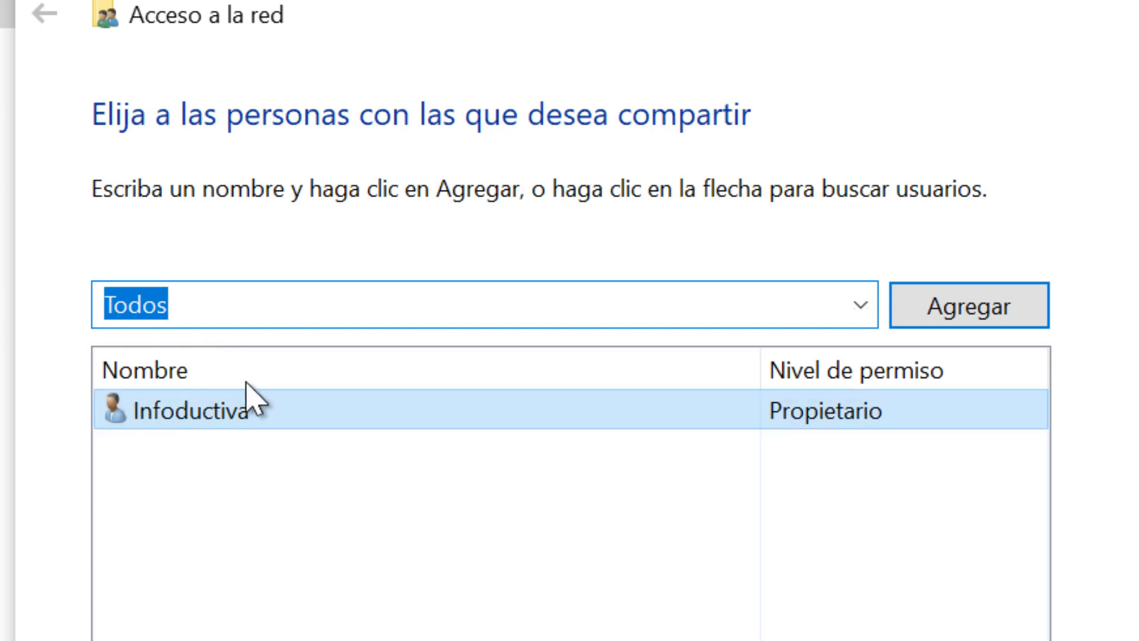
pyautogui.click(932, 313)
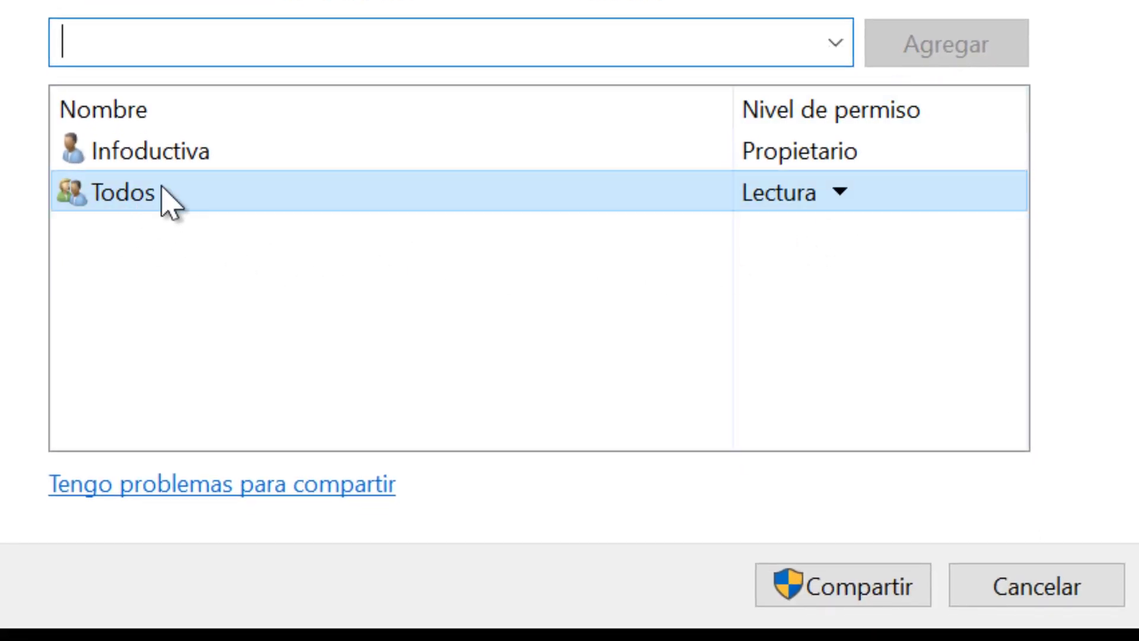
pyautogui.click(839, 193)
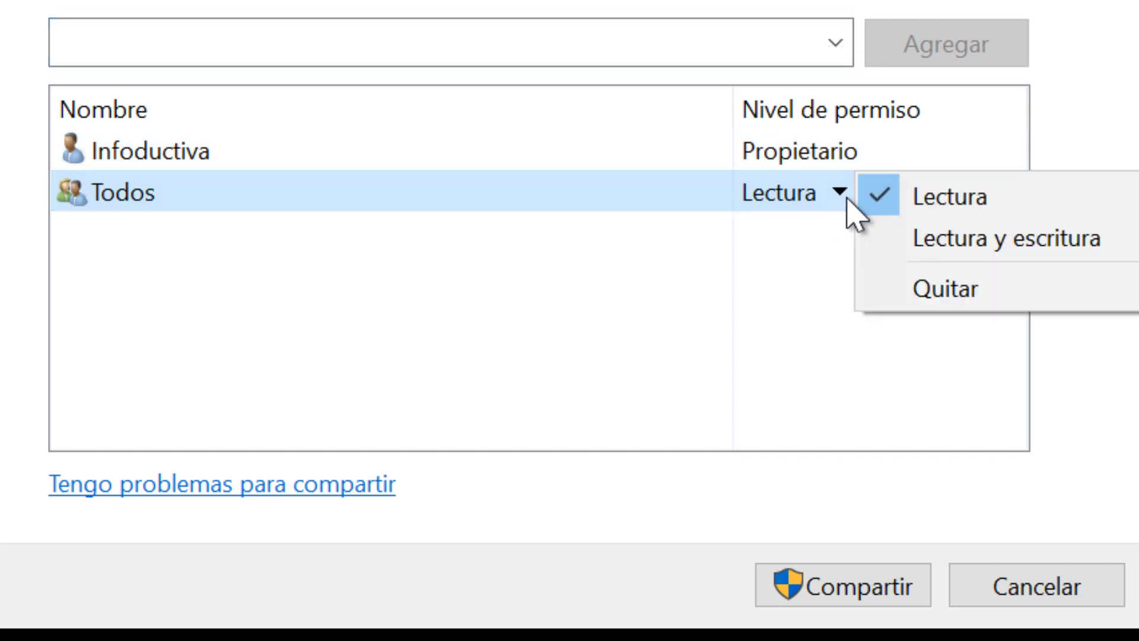
pyautogui.click(930, 241)
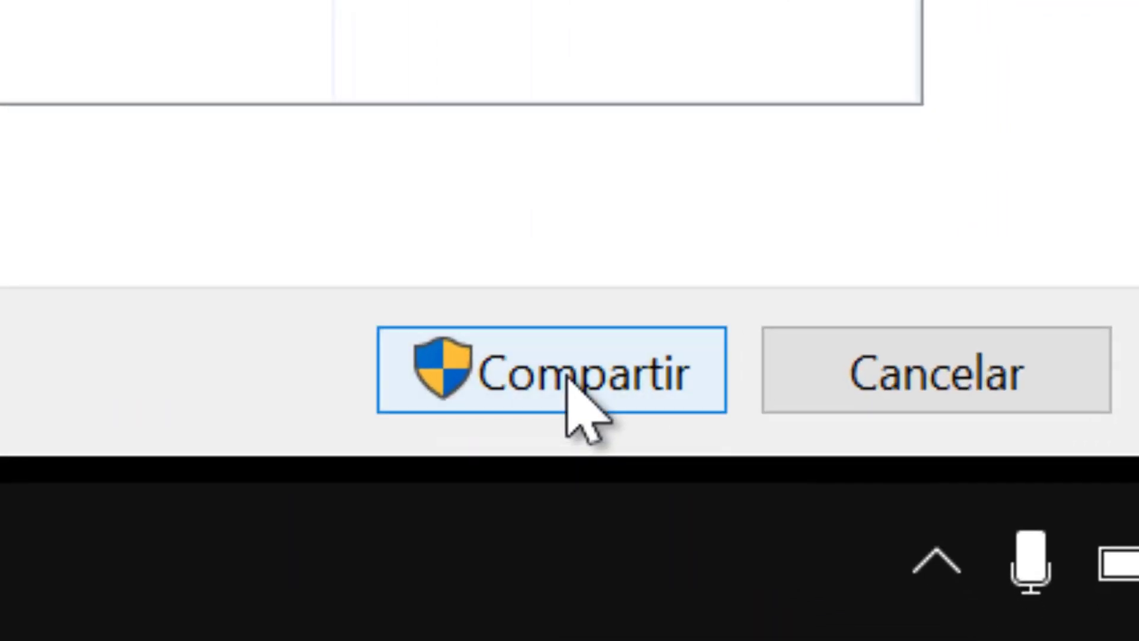
# Share the folder, allowing network discovery and file sharing for all public networks, and finish the sharing wizard.
pyautogui.click(567, 377)
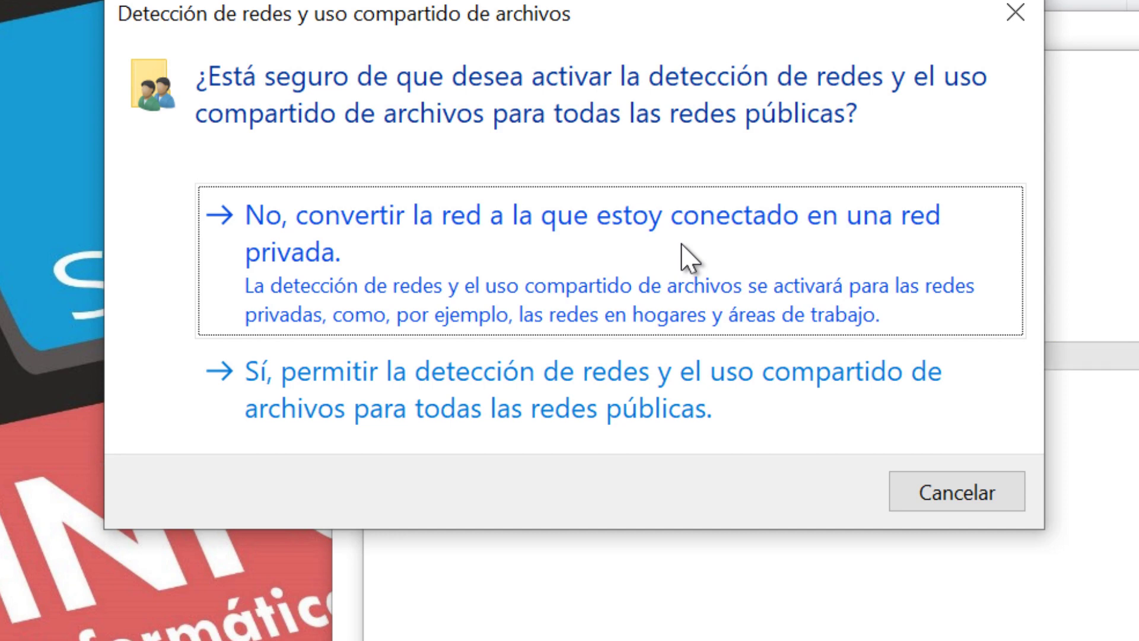
pyautogui.click(549, 403)
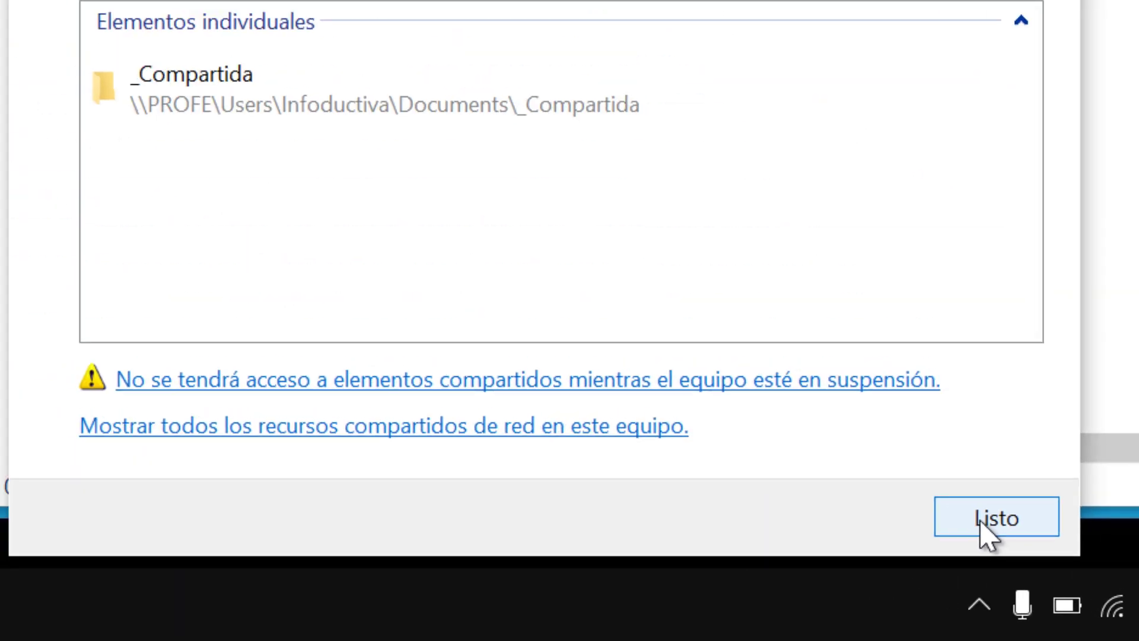
pyautogui.click(988, 534)
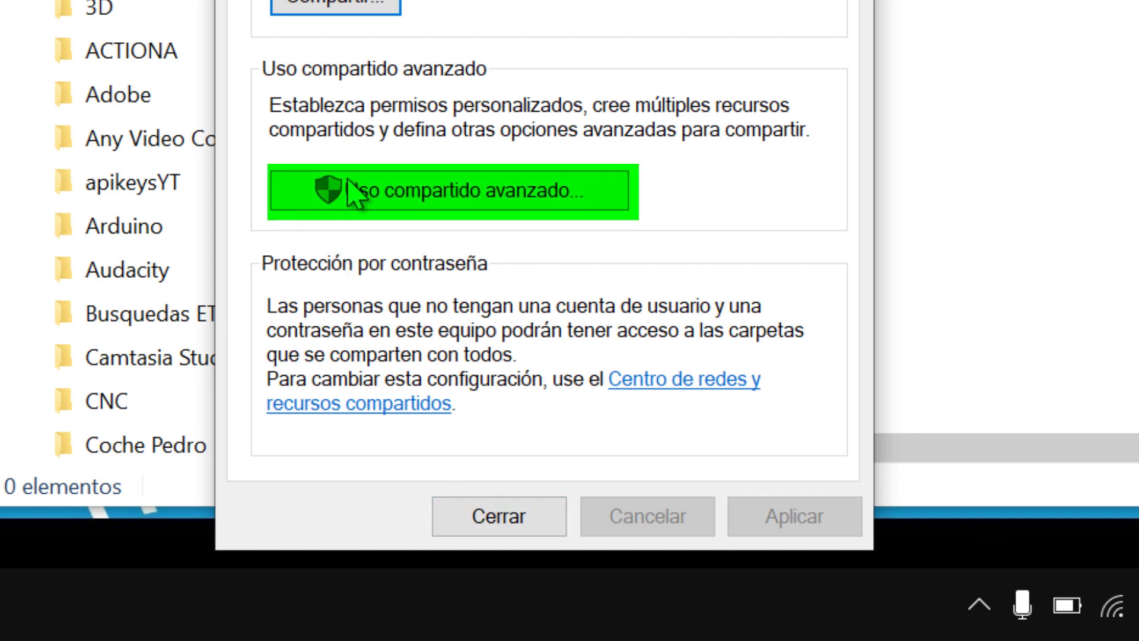
# Enable sharing of the _Compartida folder in its advanced sharing settings.
pyautogui.click(391, 191)
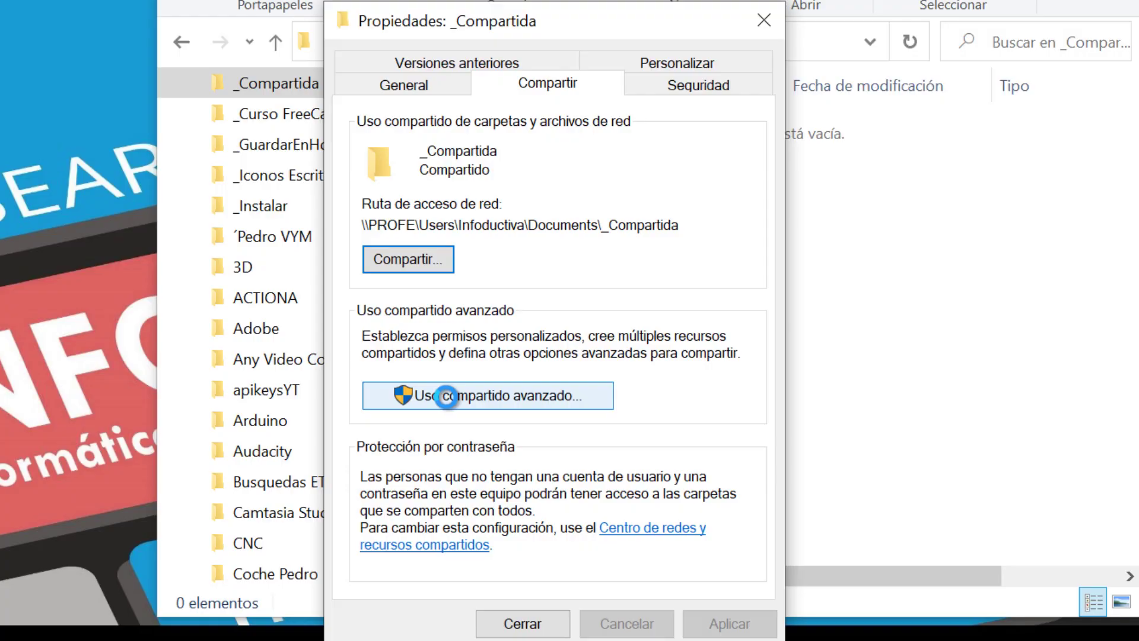
pyautogui.click(446, 396)
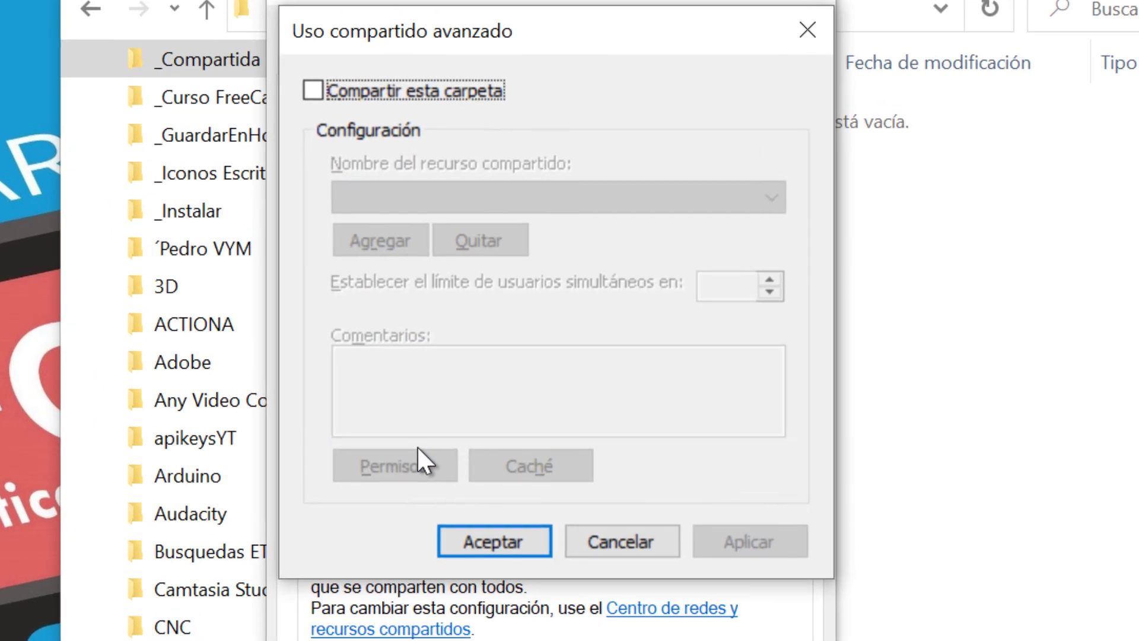
pyautogui.click(312, 90)
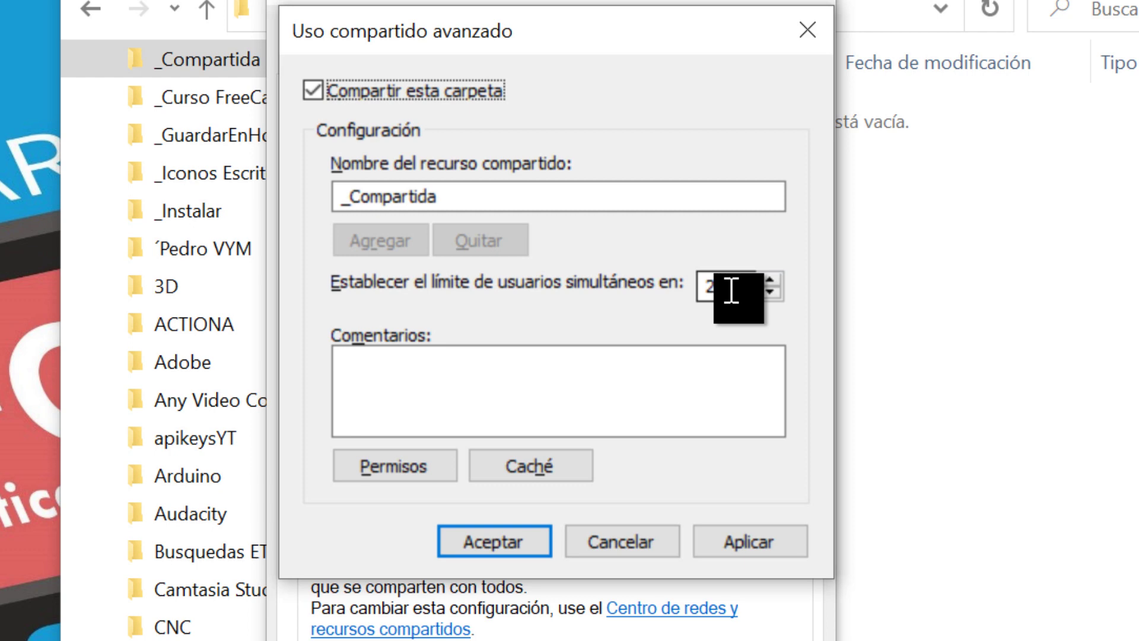
pyautogui.click(454, 399)
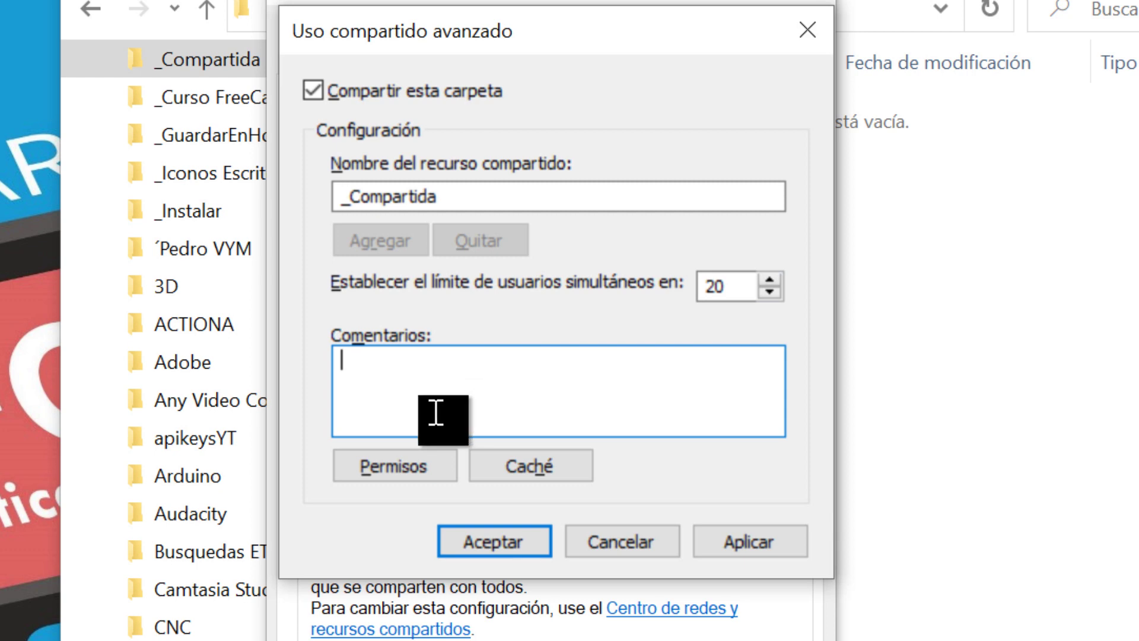
# Allow Control total for Todos in the share permissions and apply the change.
pyautogui.click(370, 475)
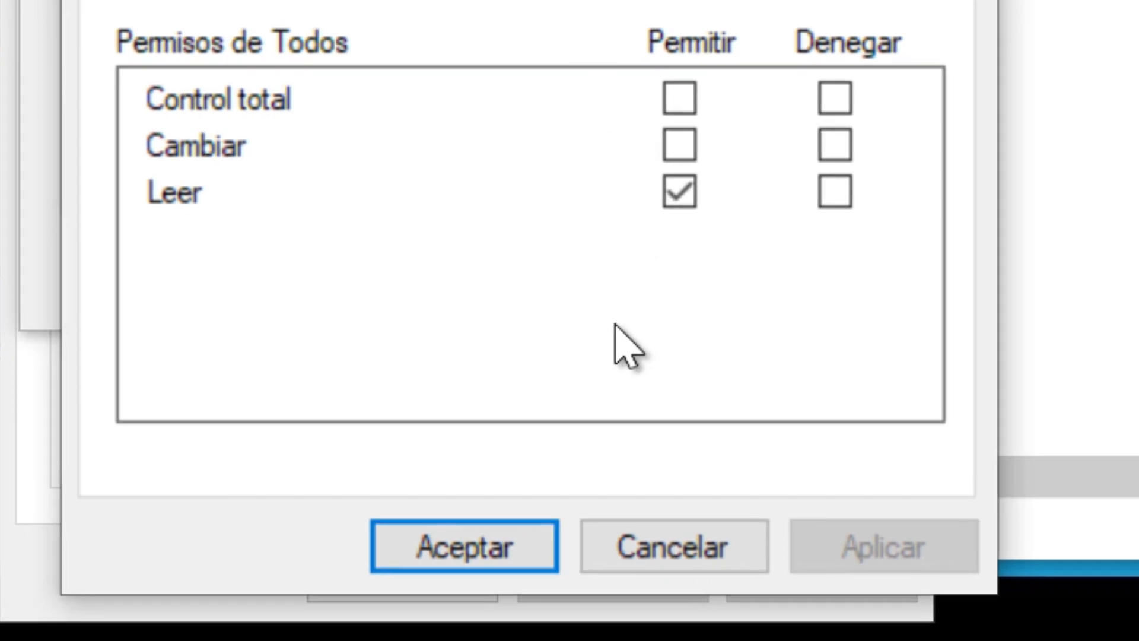
pyautogui.click(681, 98)
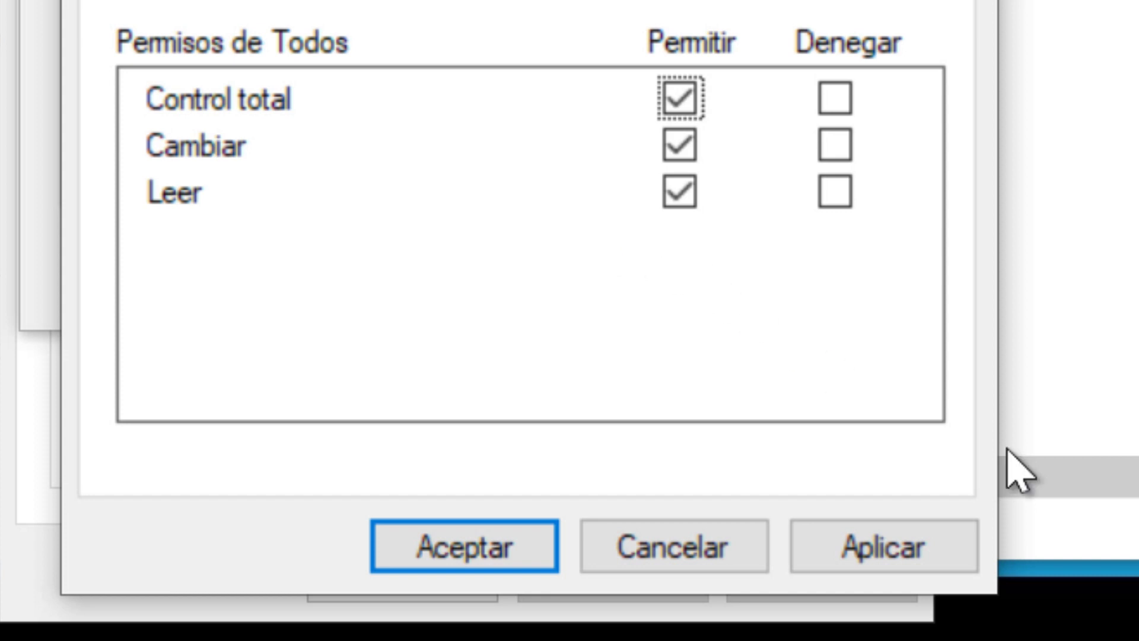
pyautogui.click(894, 559)
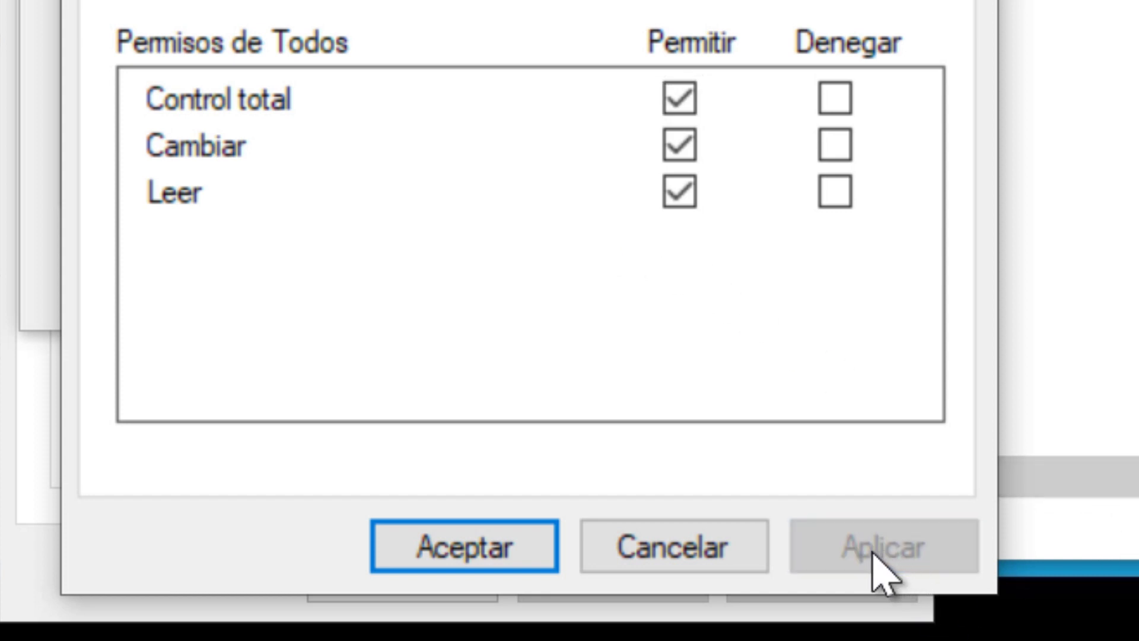
pyautogui.click(427, 540)
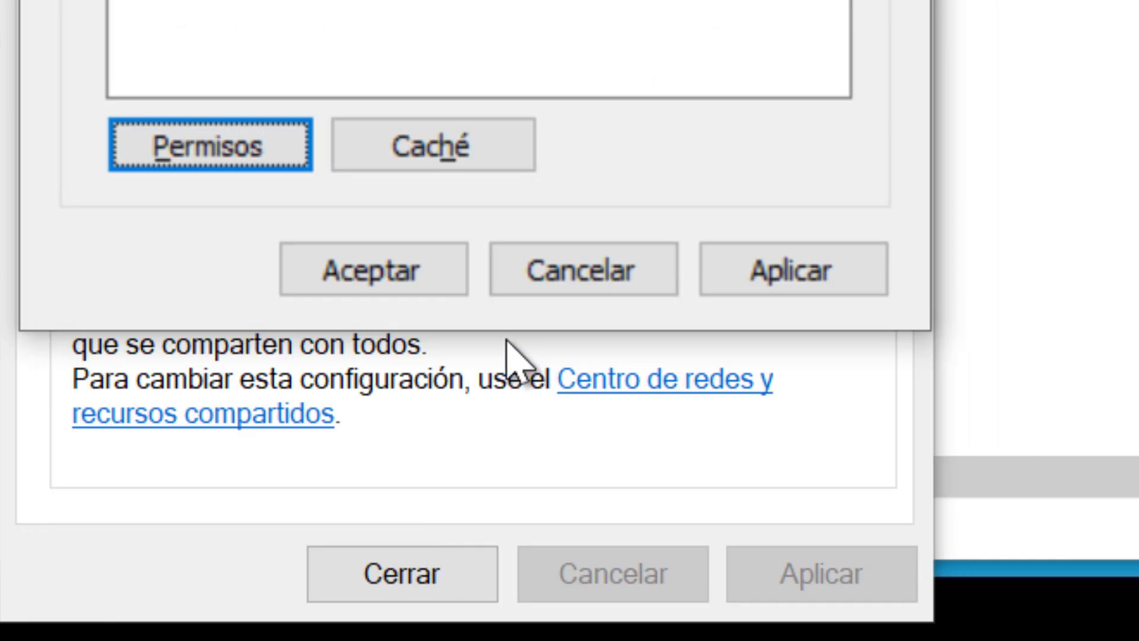
# Accept the advanced sharing settings, then close the folder properties and the file explorer window.
pyautogui.click(335, 279)
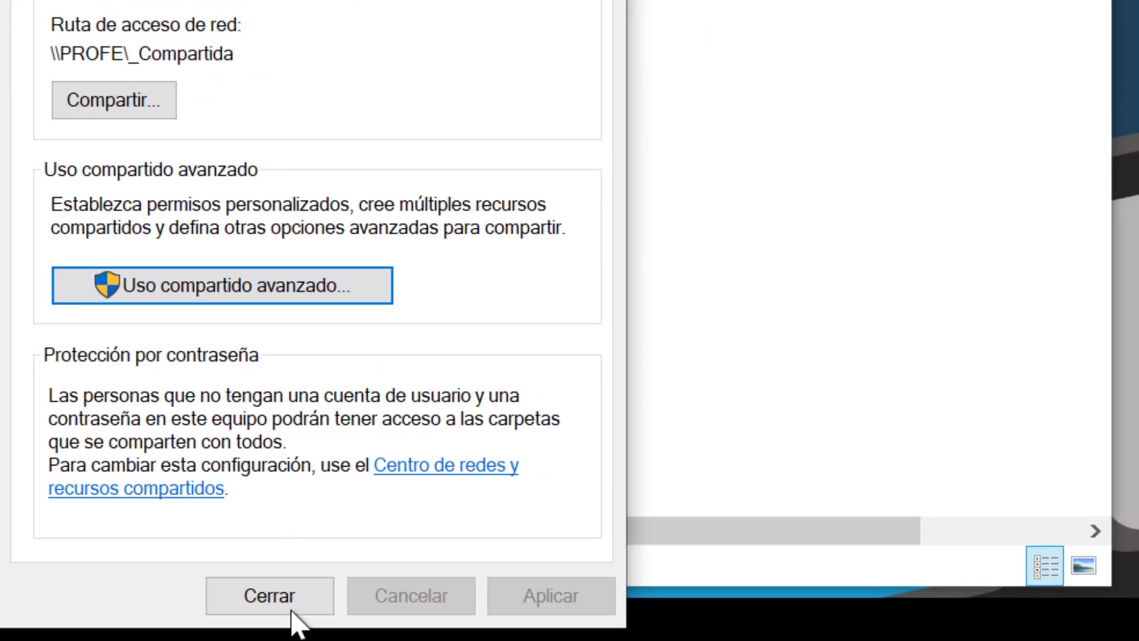
pyautogui.click(286, 596)
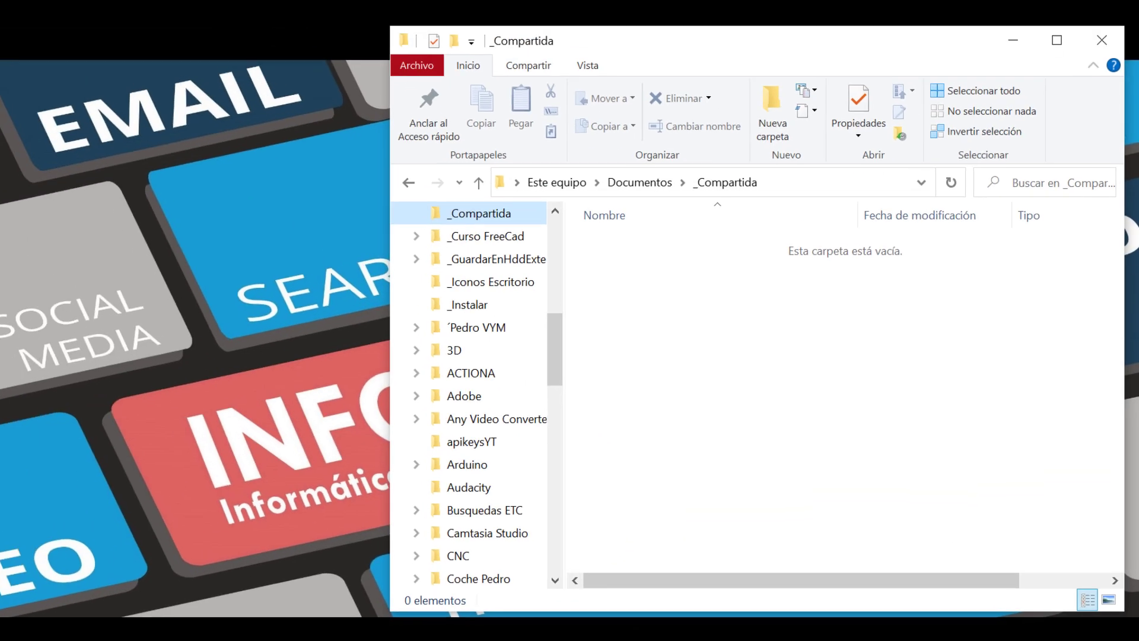
pyautogui.click(1097, 45)
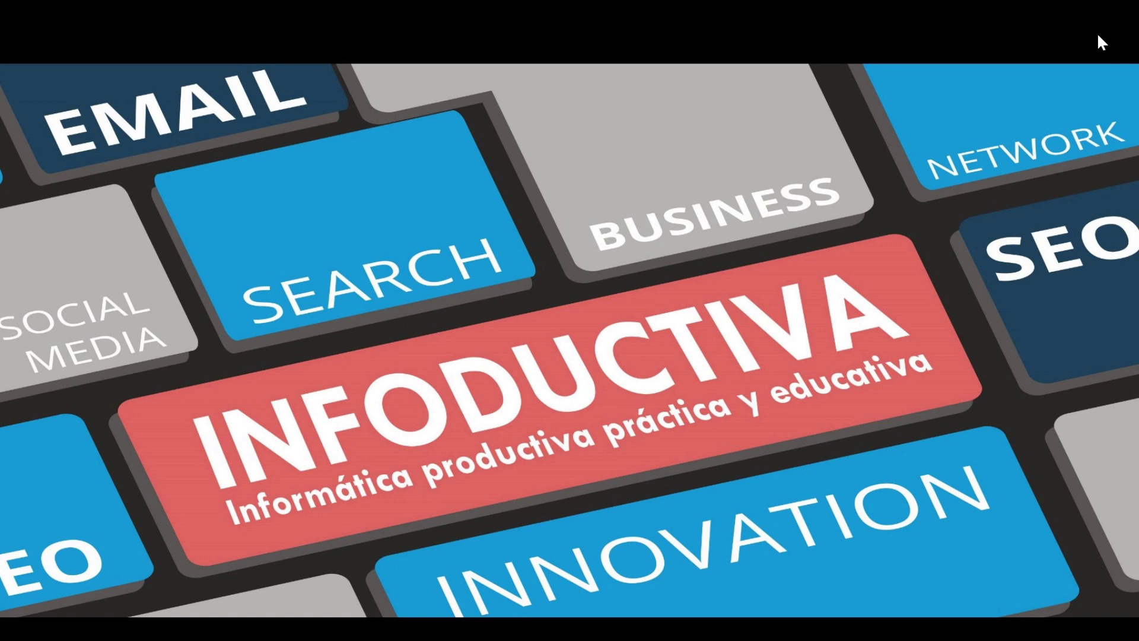